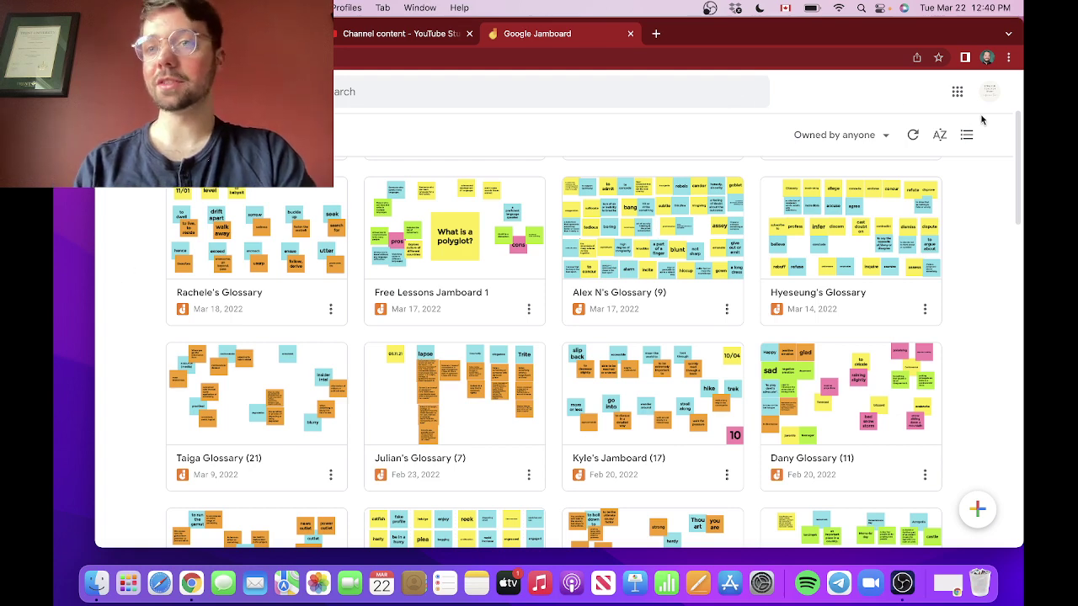
Step: Open the Google apps list, scroll through it, then close it
click(957, 91)
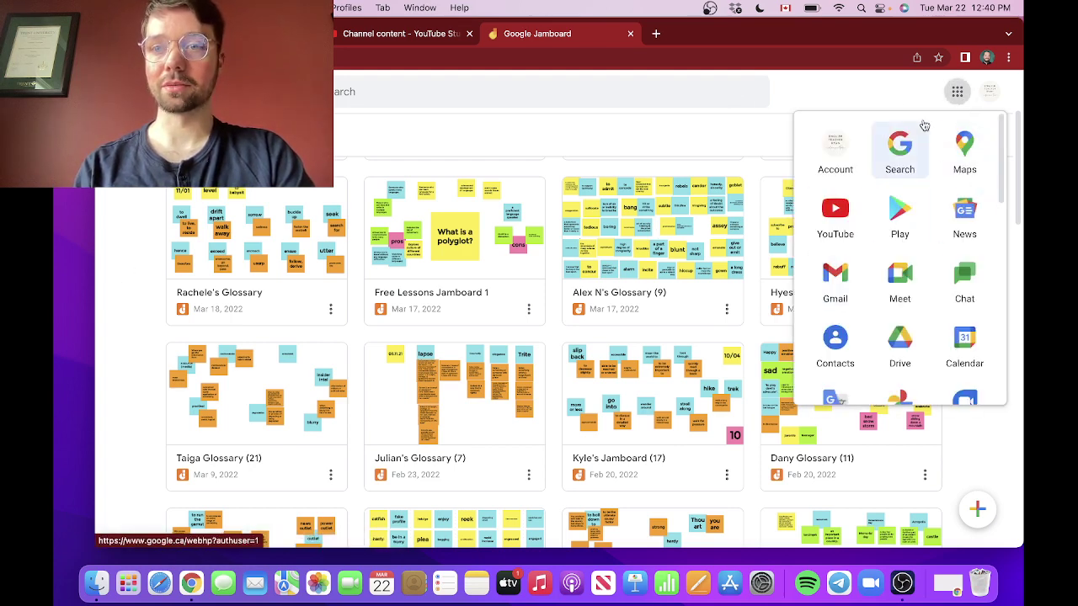
scroll(952, 278, down, 4)
scroll(952, 278, down, 3)
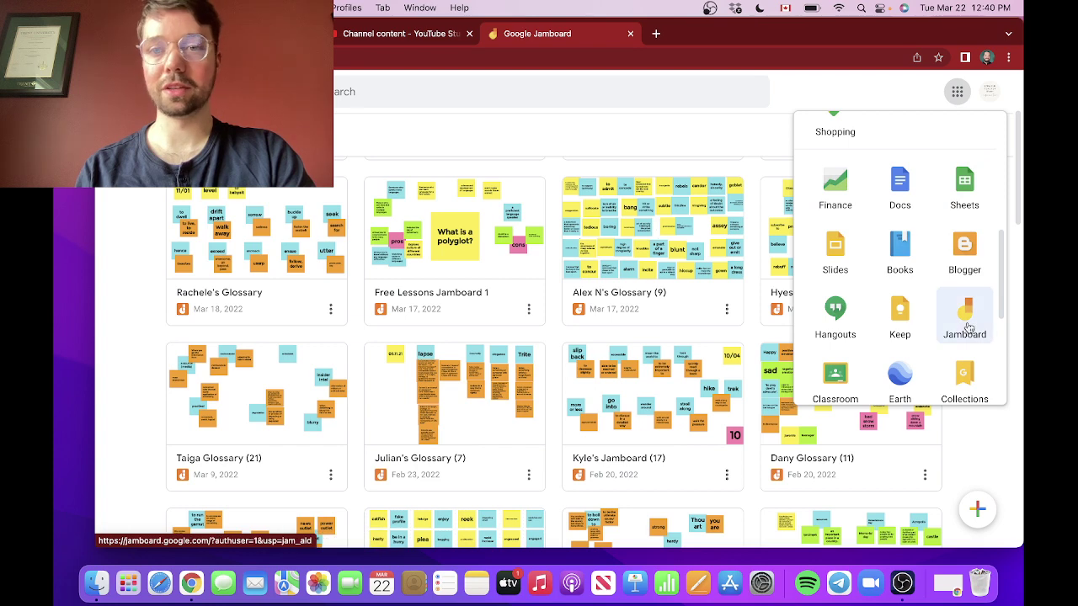
click(128, 227)
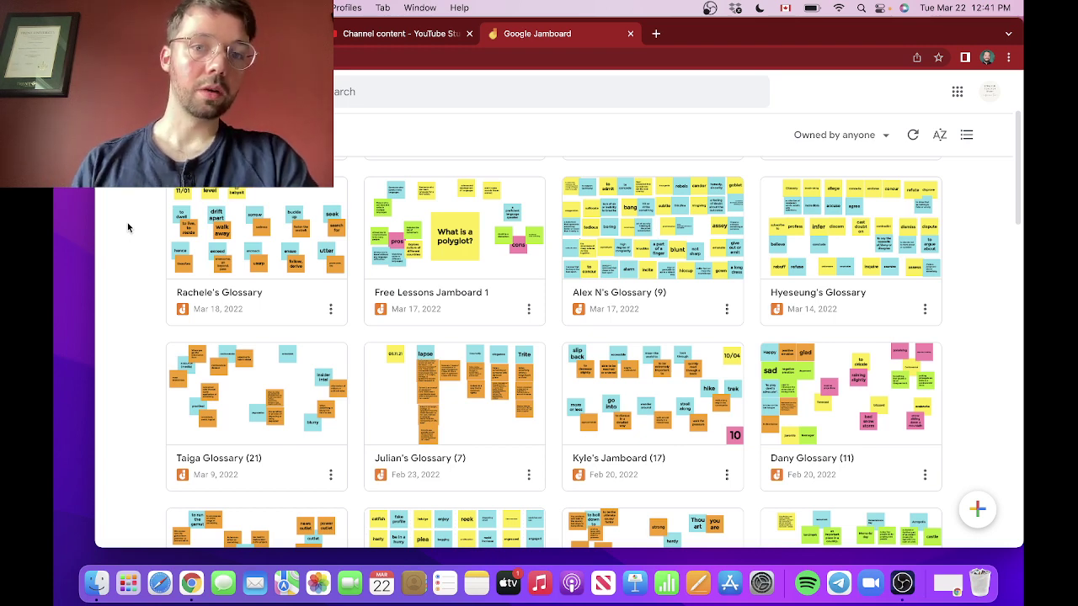
Step: Scroll through the grid of student glossary jams to locate the student's glossary
scroll(128, 227, down, 5)
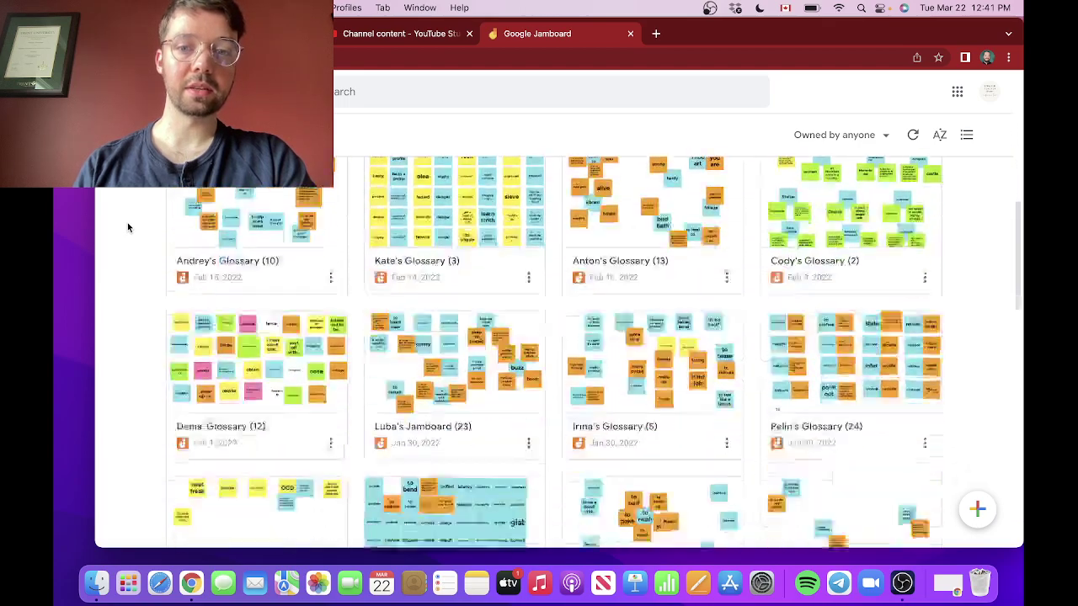
scroll(128, 227, down, 10)
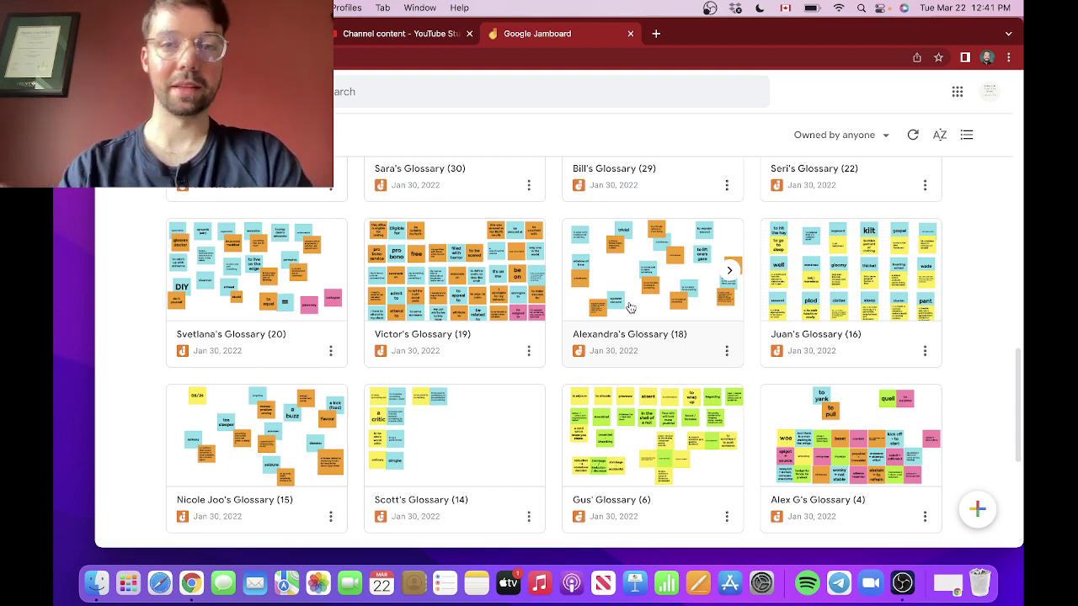
scroll(629, 307, down, 5)
scroll(630, 307, up, 3)
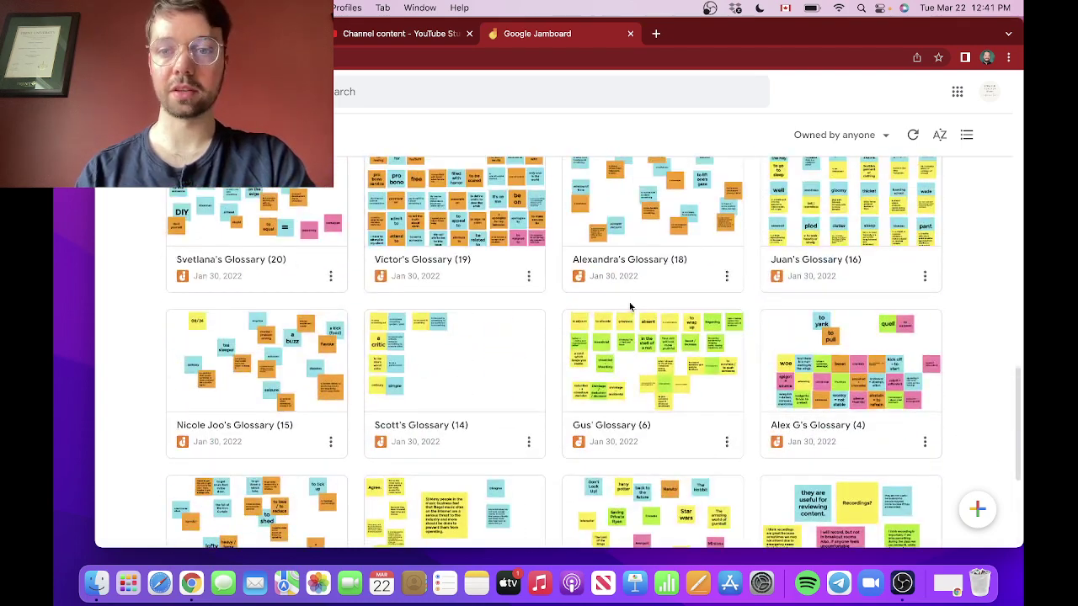
scroll(611, 199, up, 3)
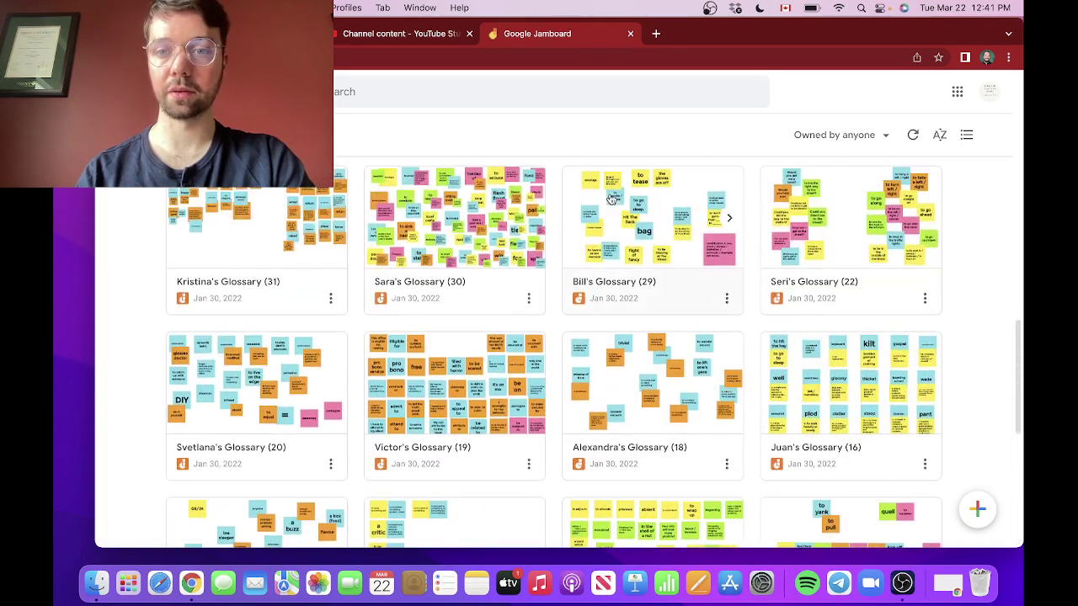
Step: Open the student's Glossary (16) jam to its first of 20 frames
click(821, 352)
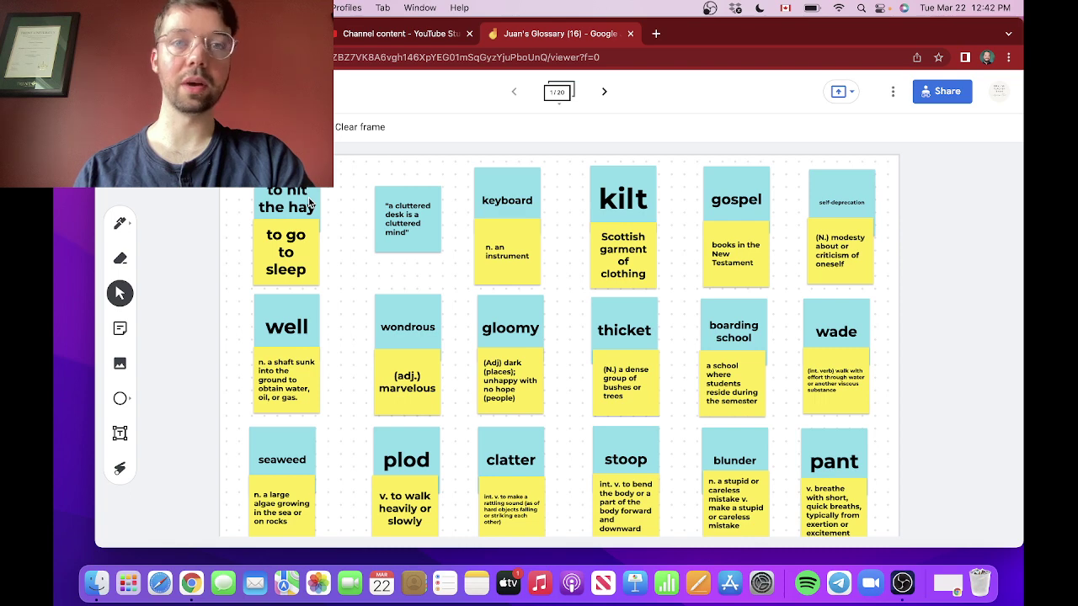
Step: In a new tab, open the Teaching Resources Drive folder and select the (Teachers, 2022) Graded doc
click(656, 35)
text(teach)
key(Down)
key(Down)
key(Down)
key(Down)
key(Down)
key(Down)
key(Return)
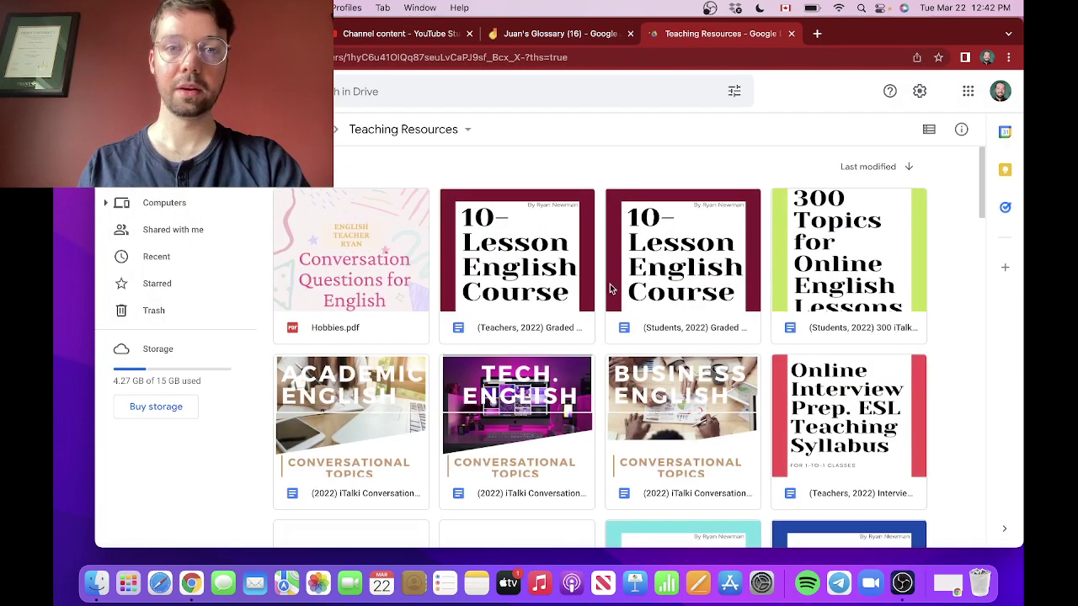
click(518, 264)
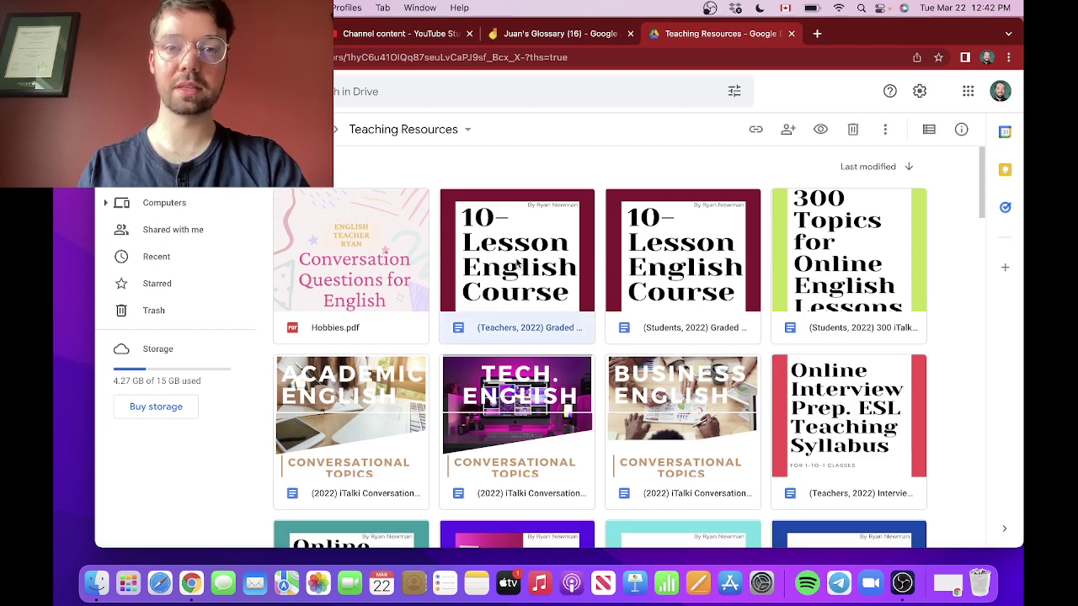
Step: Open the Graded doc and highlight Jamboard's 10% weighting in the Assignments table
double_click(517, 262)
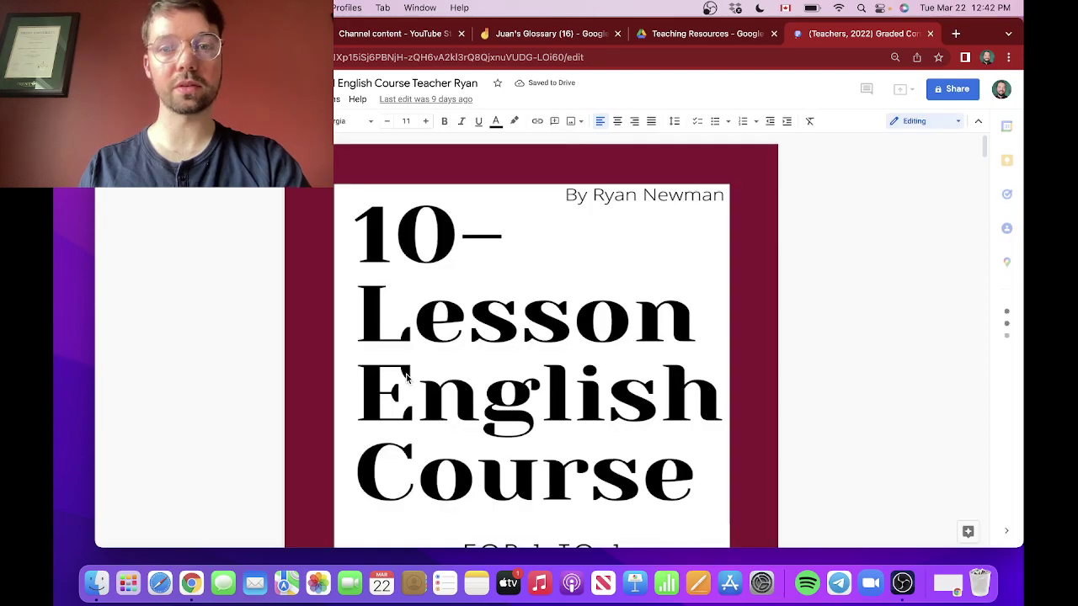
scroll(406, 377, down, 20)
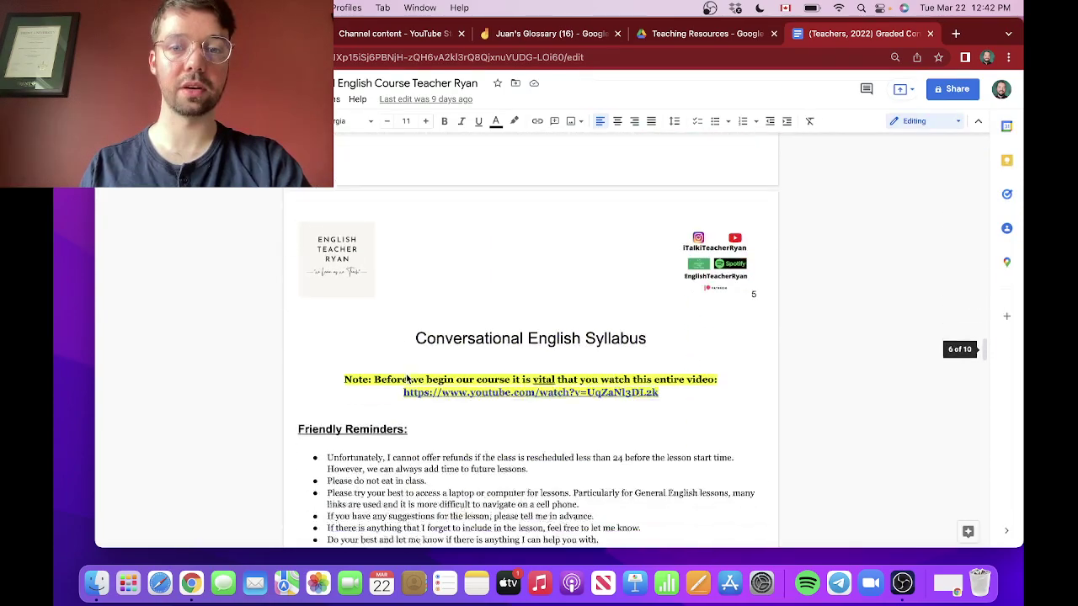
scroll(406, 377, down, 20)
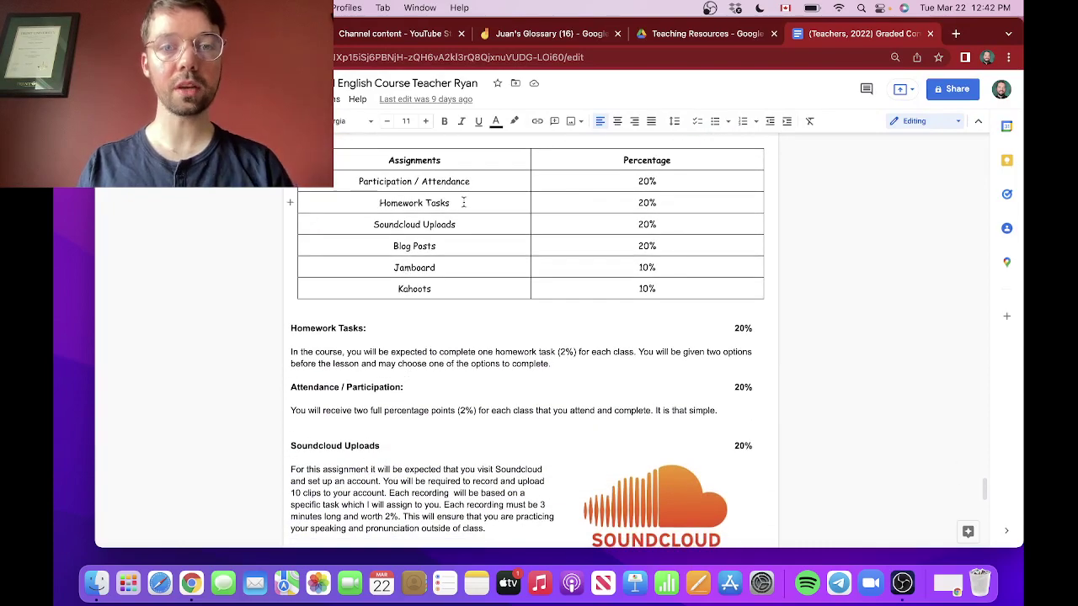
scroll(463, 203, up, 5)
scroll(463, 202, right, 3)
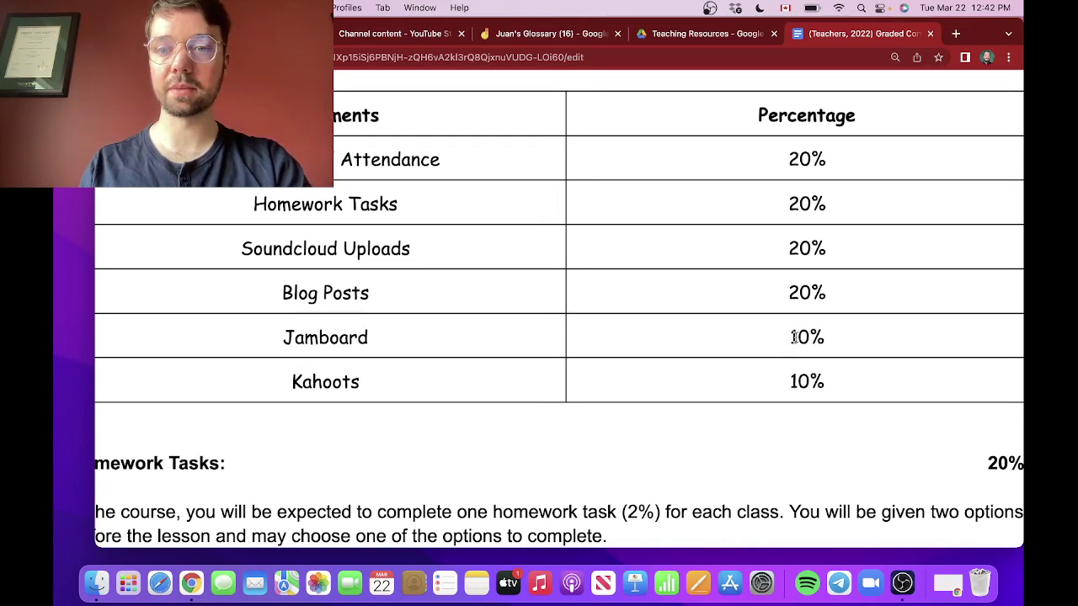
drag(791, 337, 829, 338)
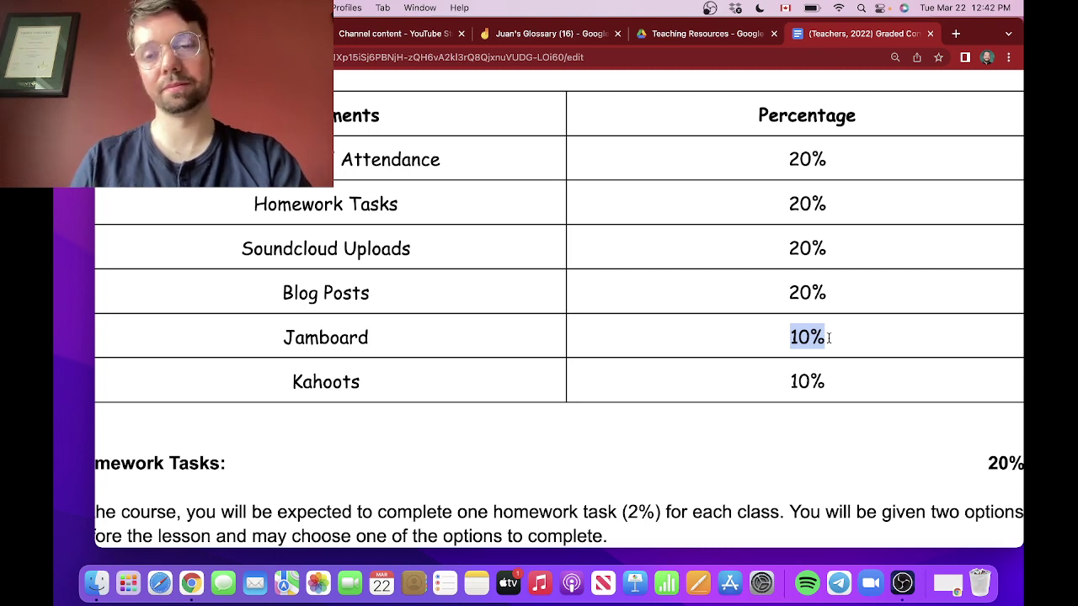
Step: Return to the student's glossary, show it full screen, and select the kilt card
click(548, 33)
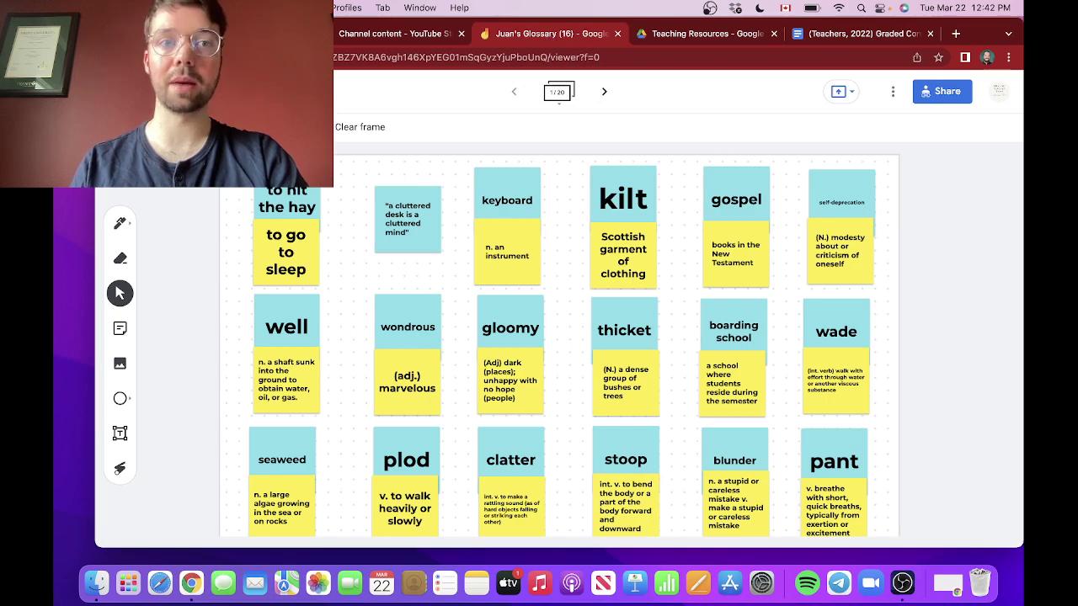
key(ctrl+super+f)
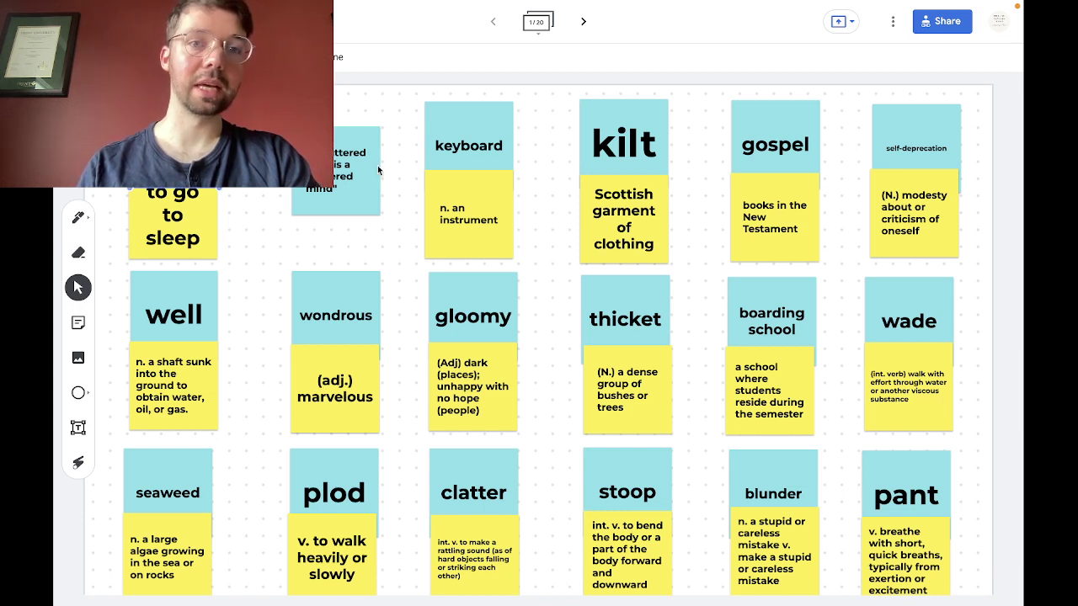
click(616, 154)
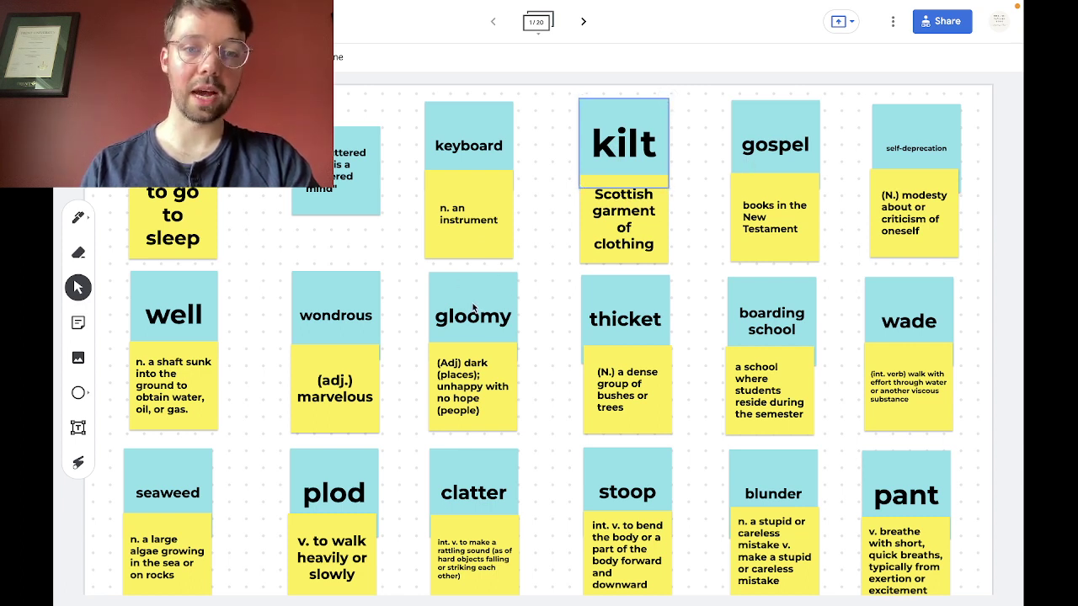
mouse_move(589, 15)
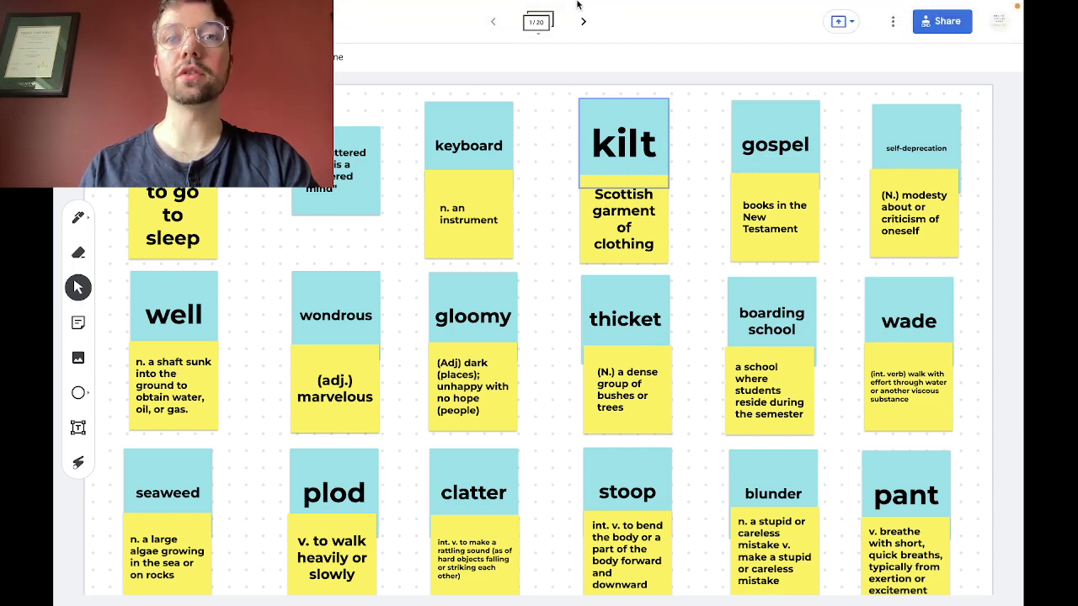
Step: Advance to frame 2 of 20 and point out the fruit-trees note, moss card and daisy picture
click(584, 23)
click(585, 24)
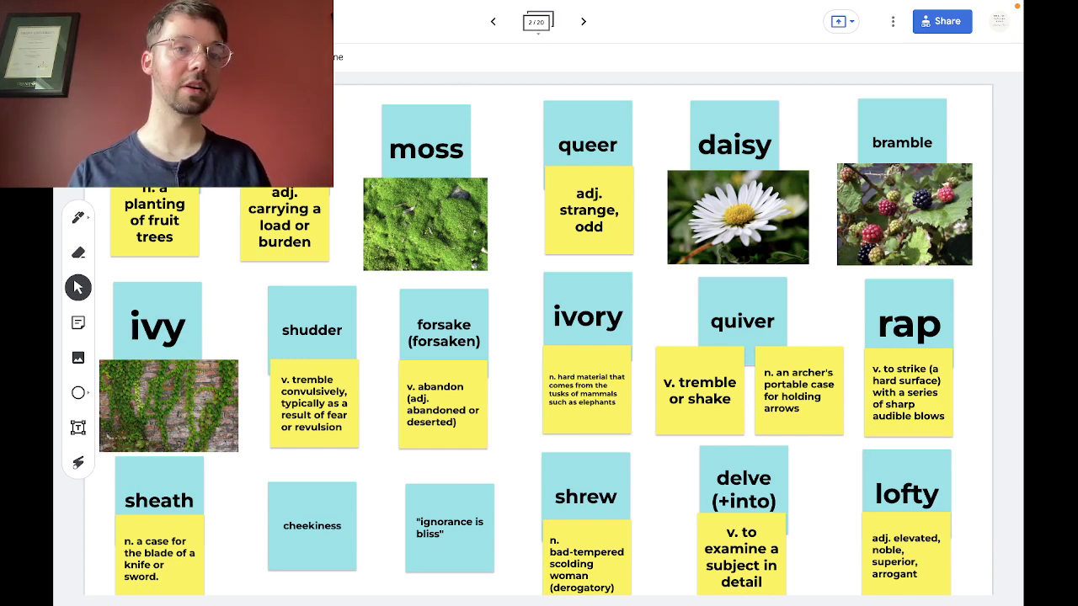
click(156, 182)
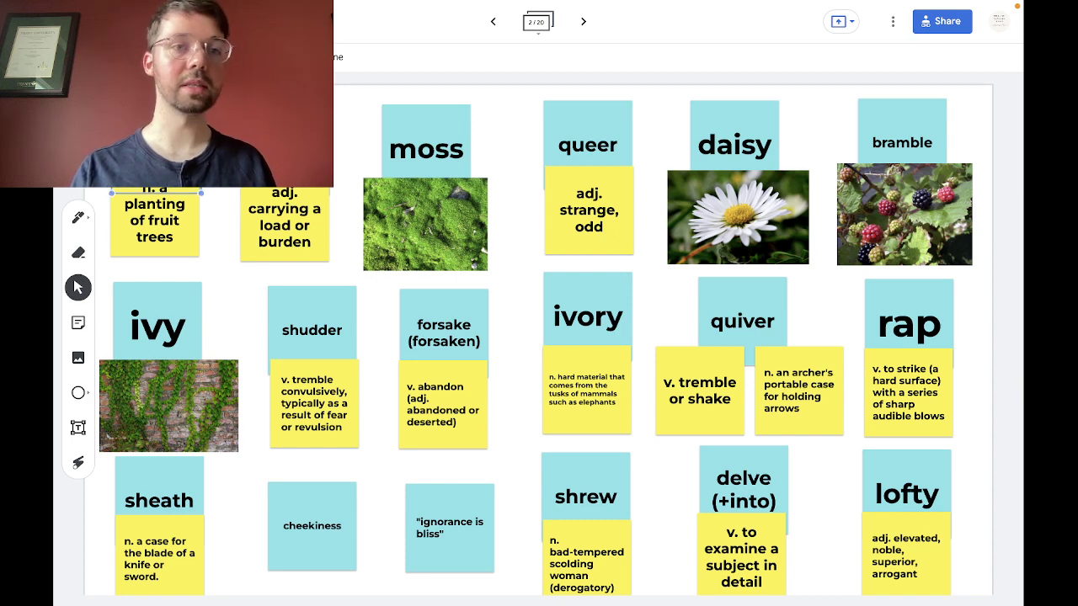
click(179, 238)
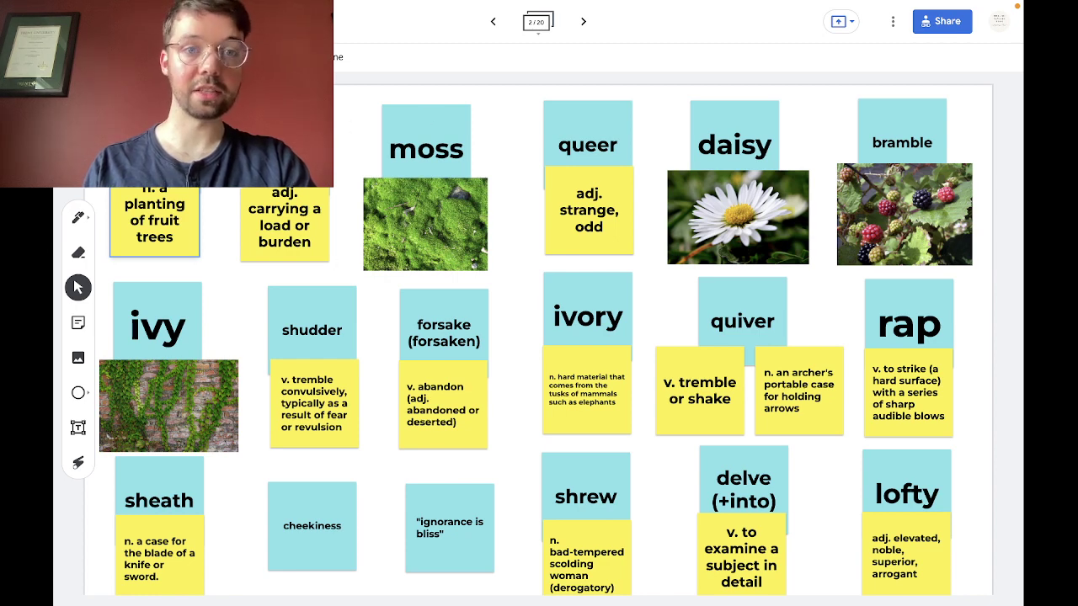
click(469, 150)
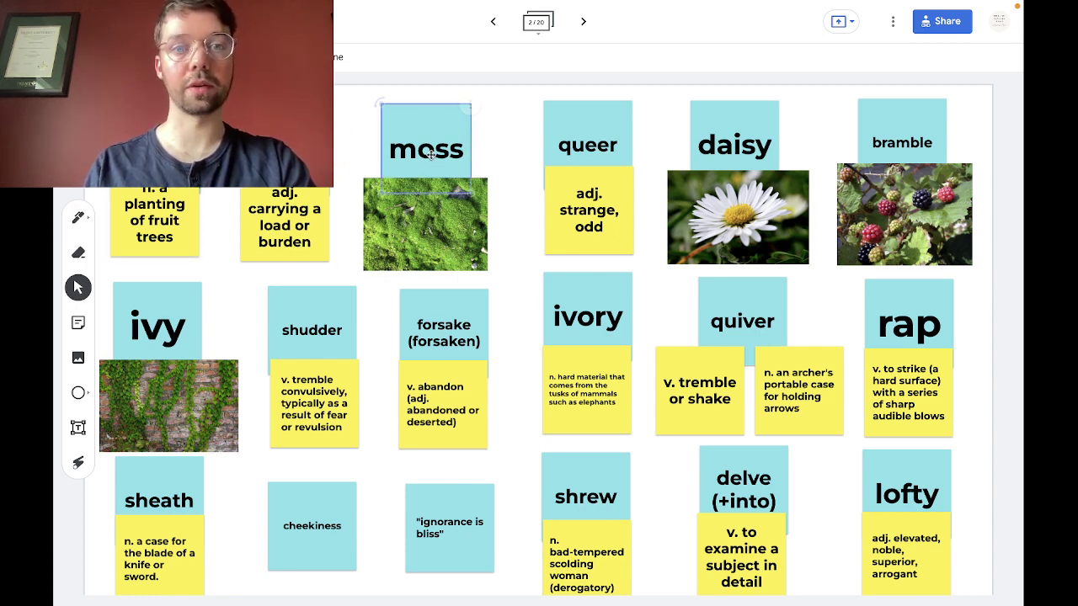
click(521, 144)
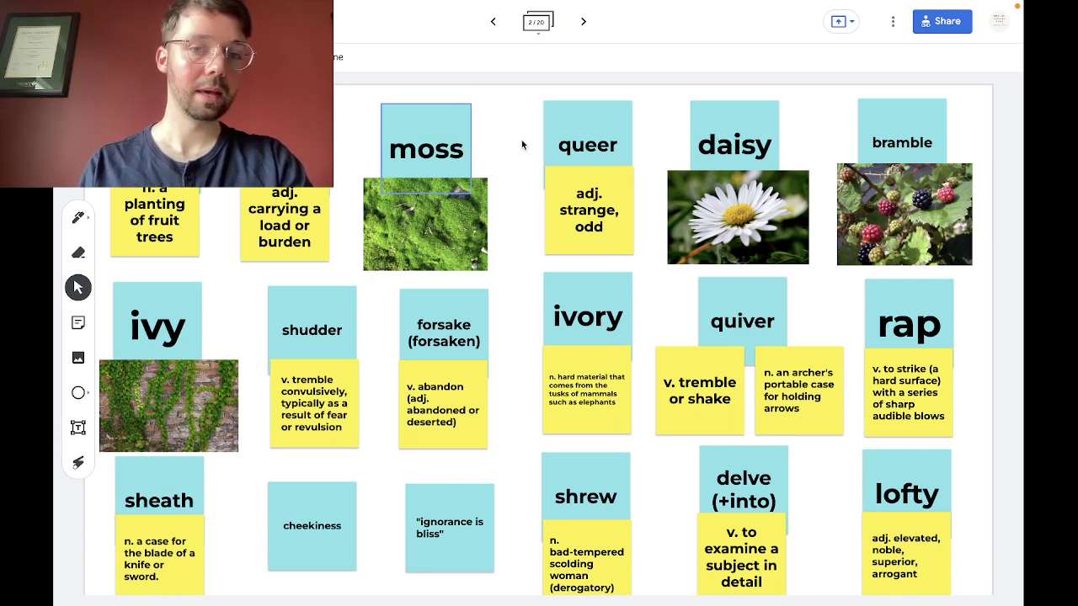
click(729, 212)
key(Escape)
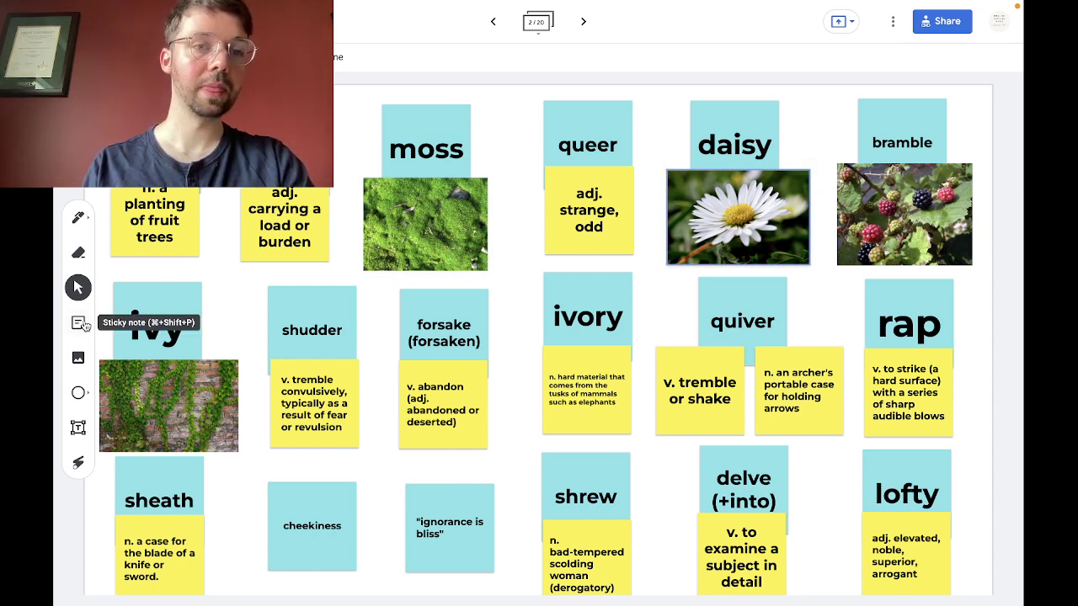
click(83, 324)
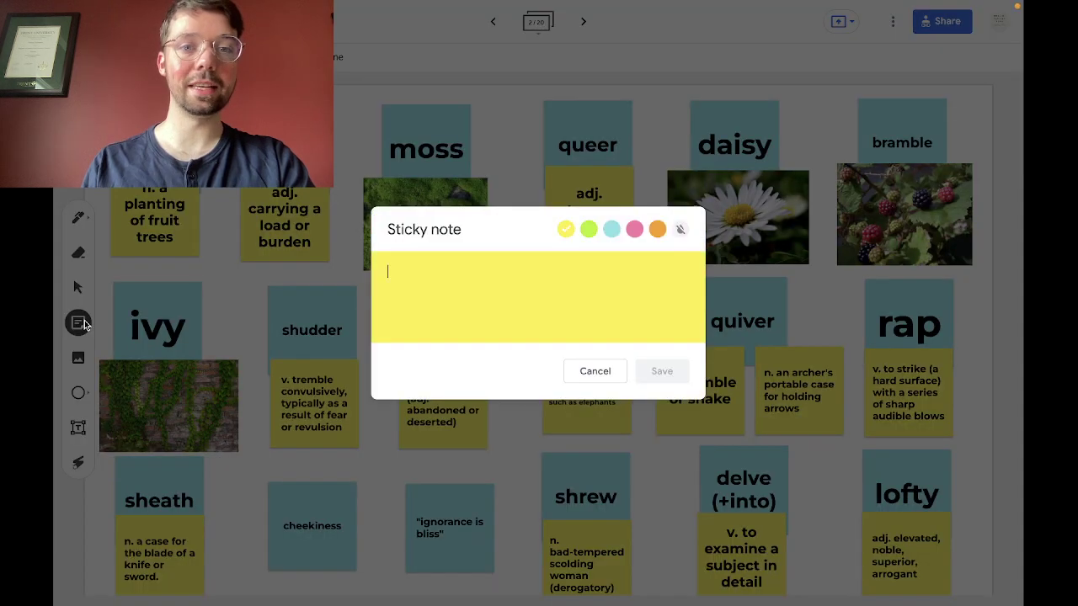
click(588, 229)
click(611, 229)
click(634, 230)
click(653, 230)
click(612, 373)
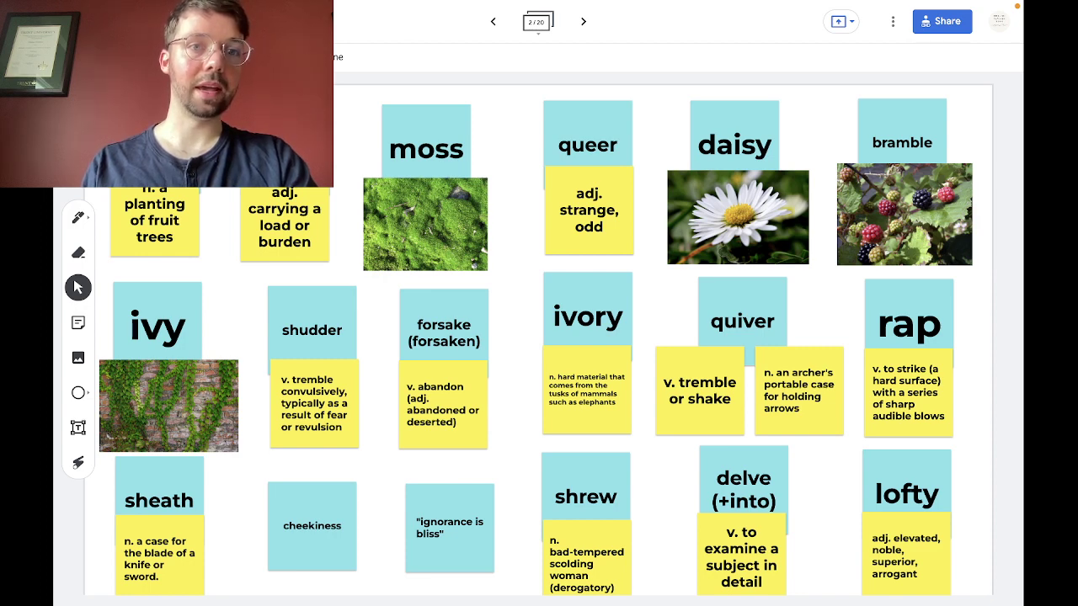
Step: Show the Set background options a few times, then advance to frame 3 of 20
click(236, 57)
key(Escape)
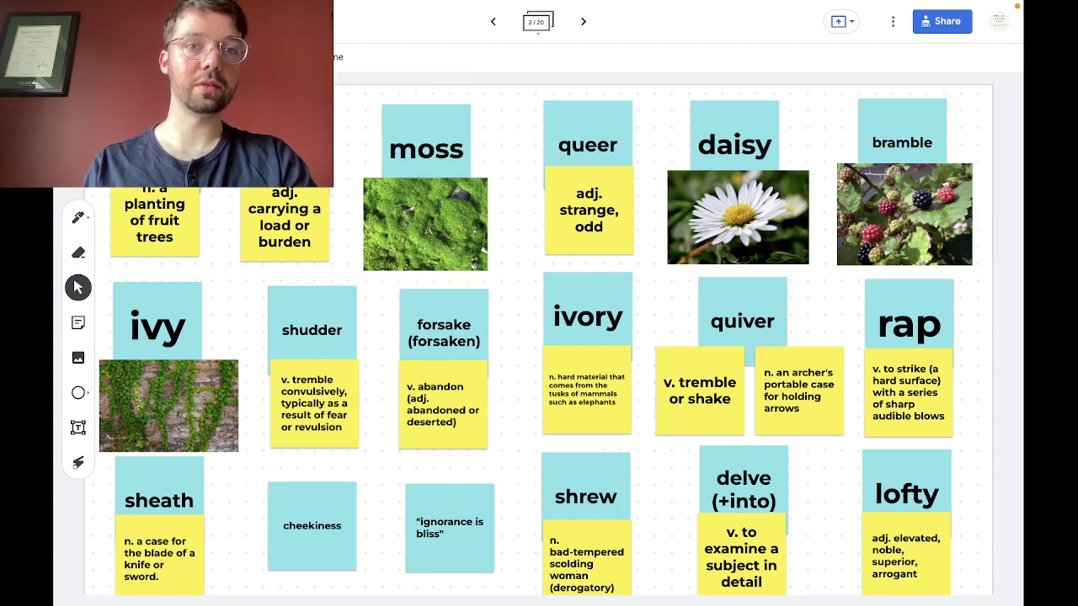
click(235, 57)
click(236, 56)
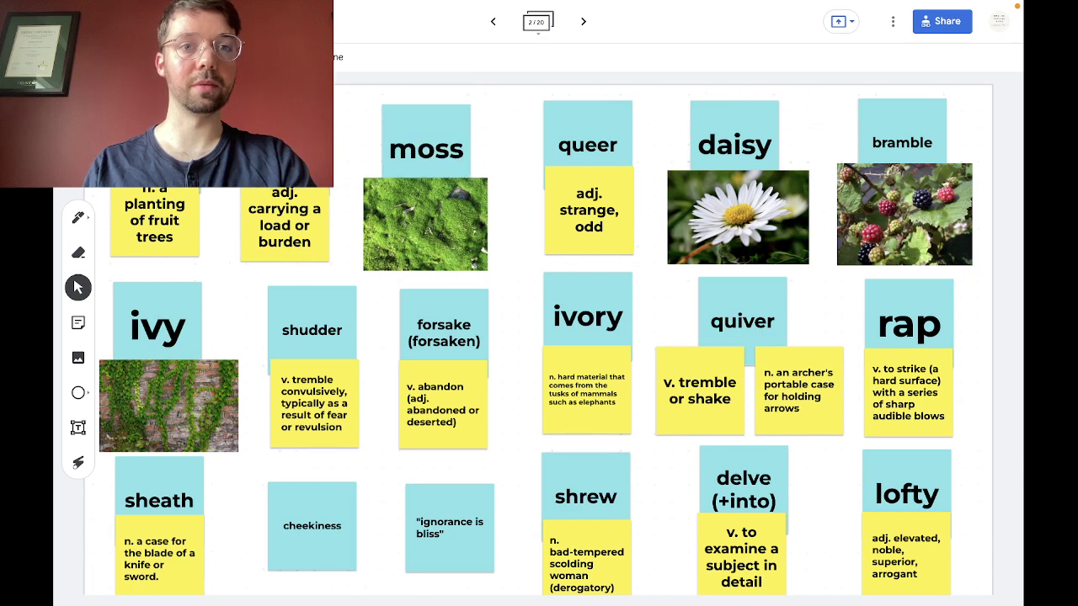
click(236, 57)
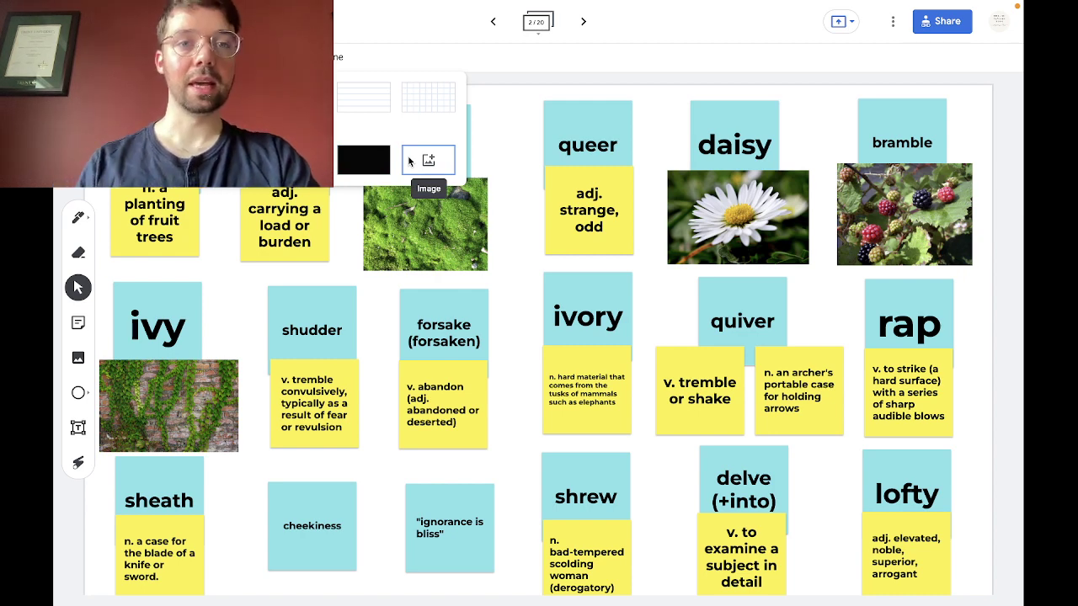
click(503, 84)
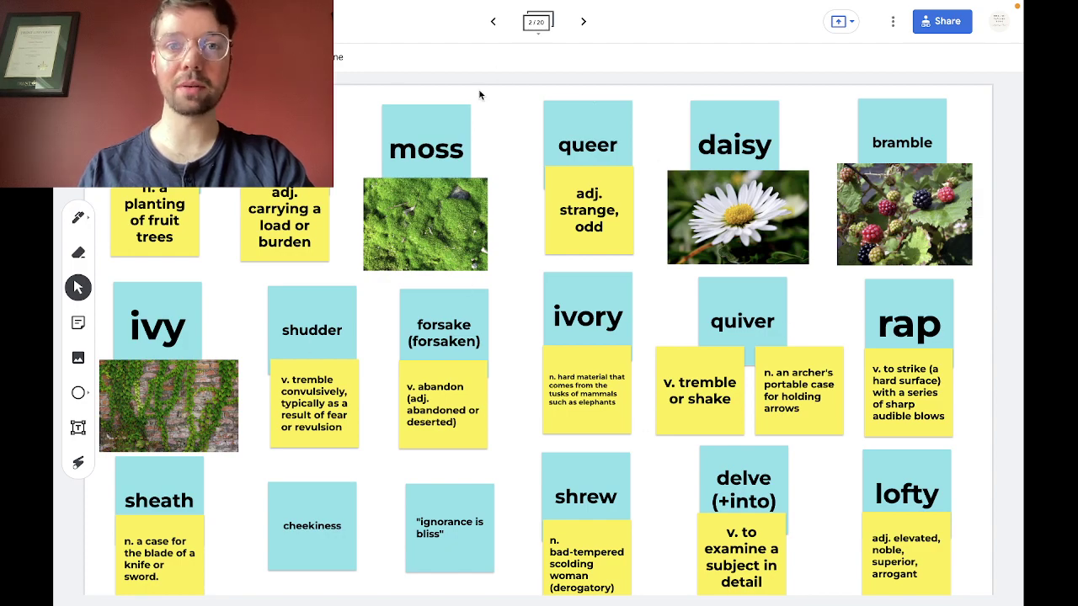
click(582, 21)
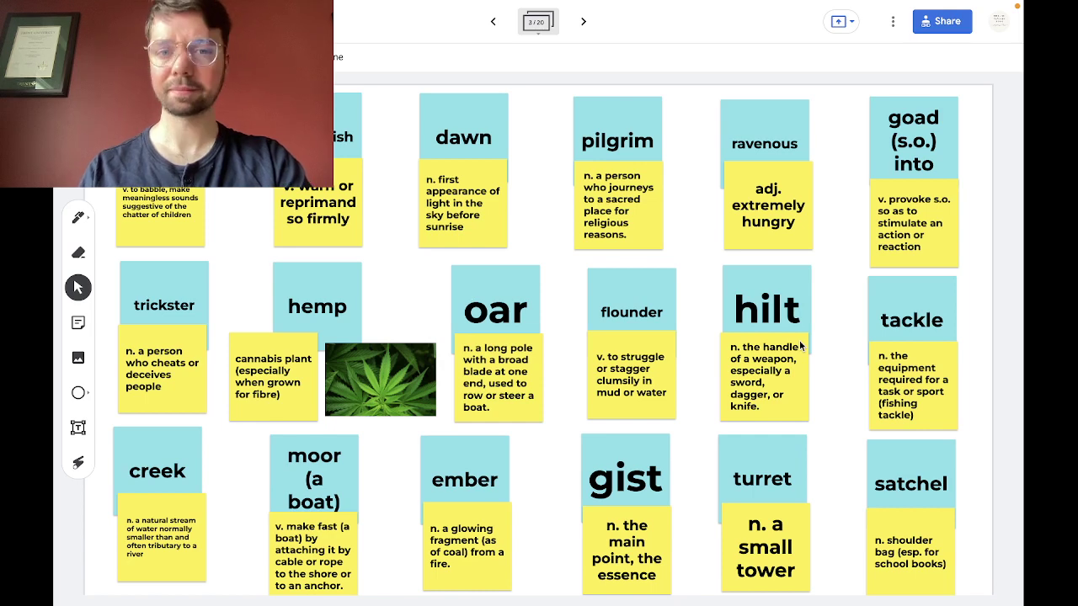
Step: Advance to frame 5, leave the jam, exit full screen and open a blank tab
click(583, 22)
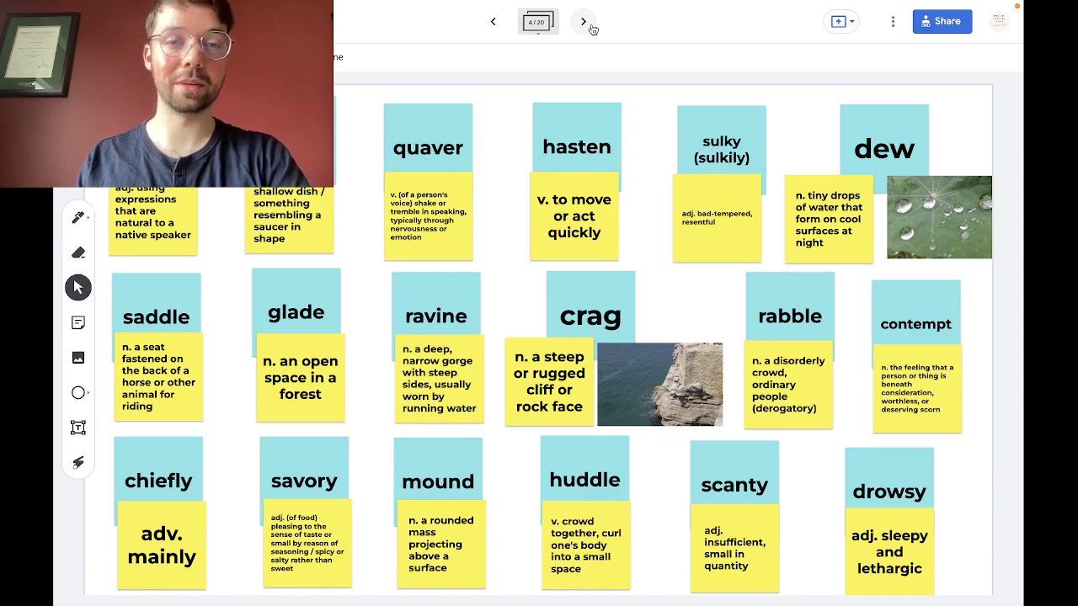
click(591, 27)
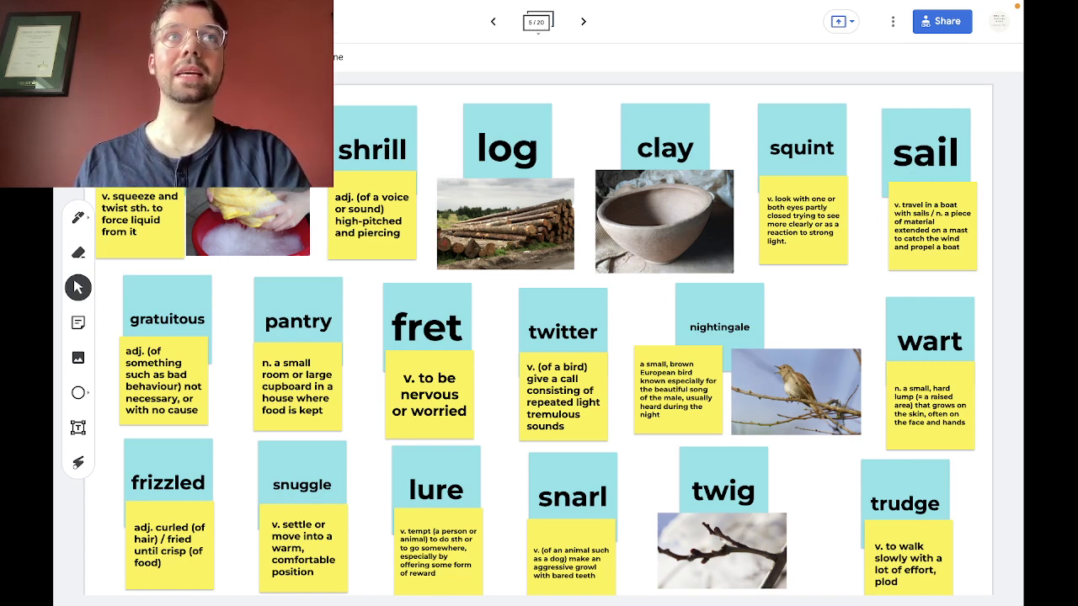
key(alt+Left)
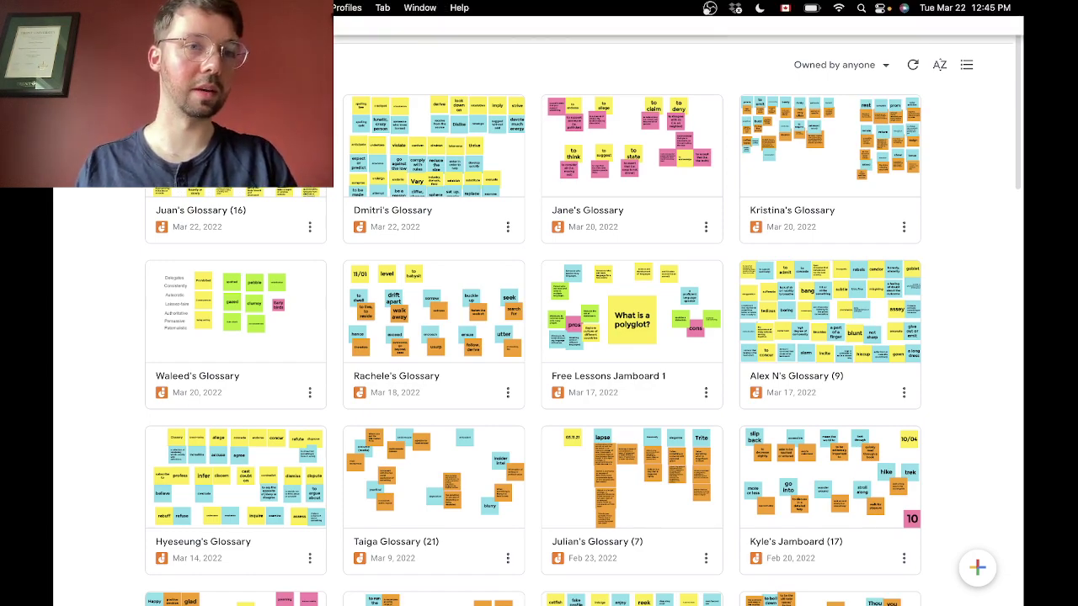
key(ctrl+Left)
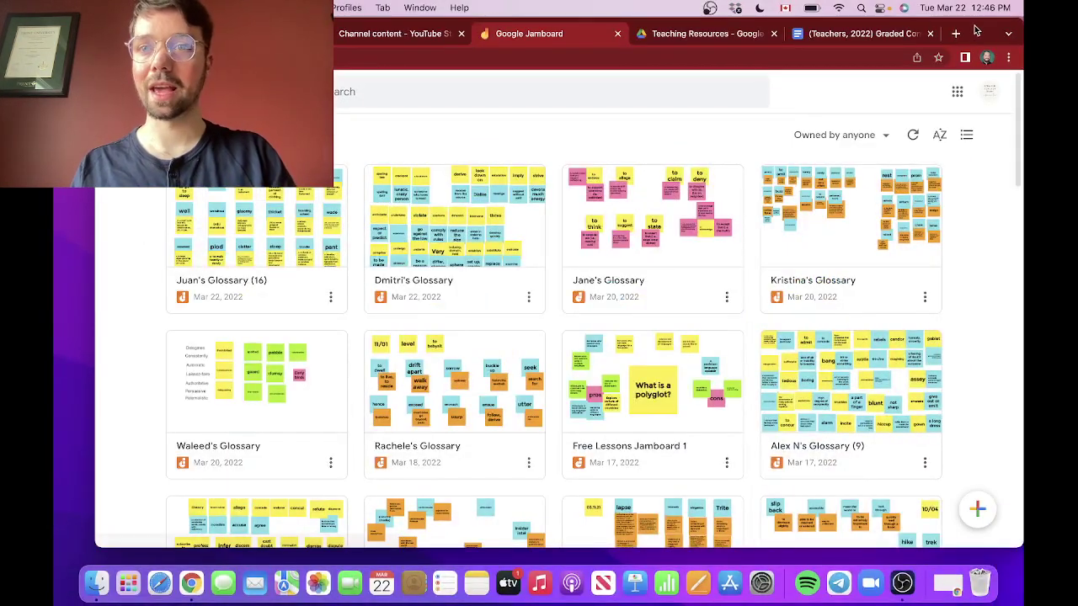
click(956, 33)
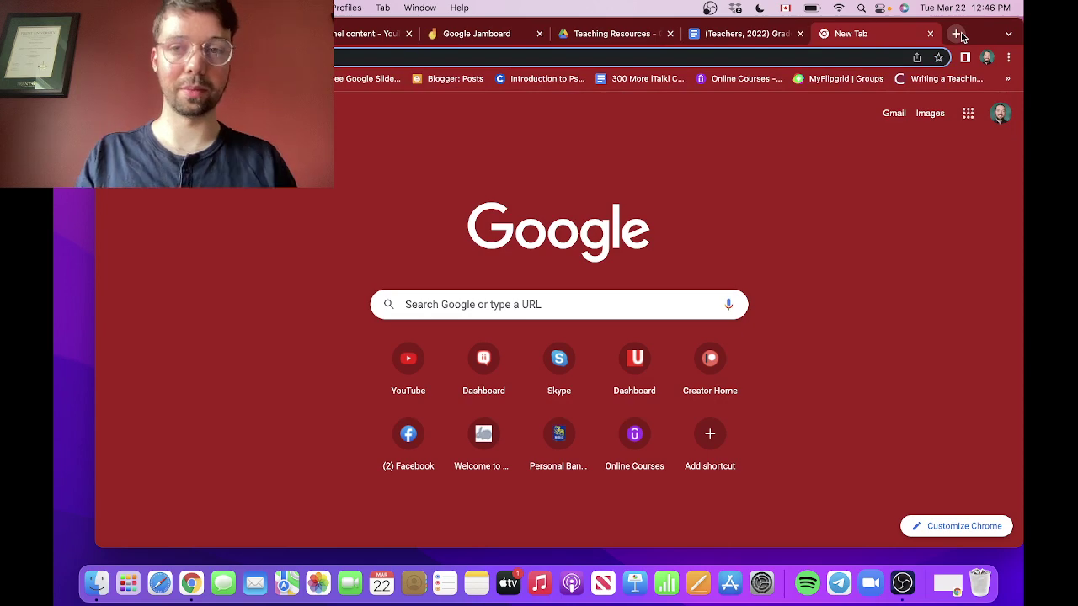
Step: Search 'progress report', then browse the Sheets home list of recent progress report spreadsheets
text(progress report)
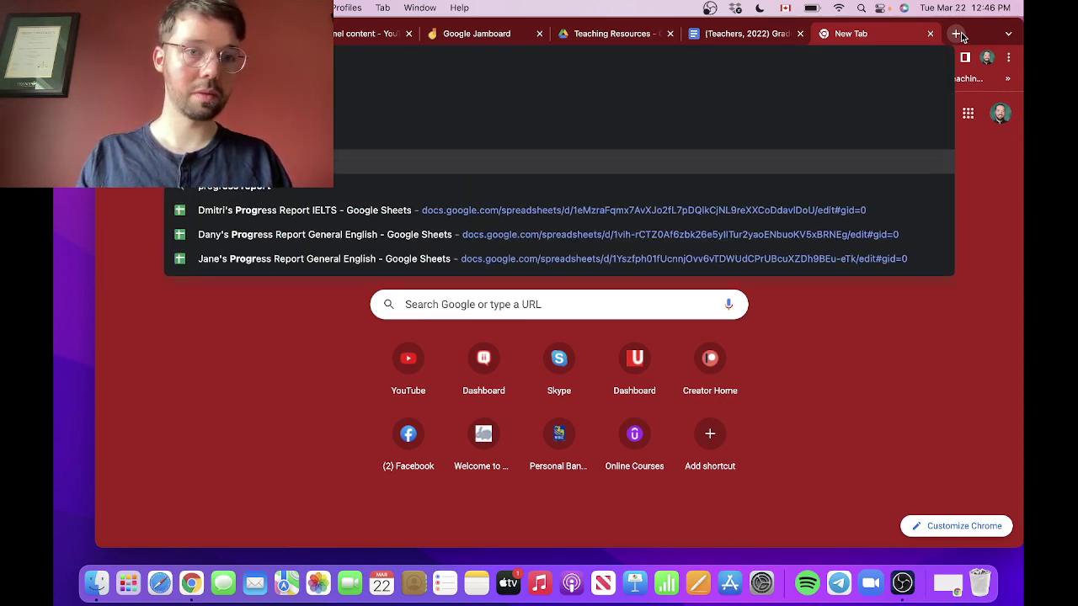
key(Down)
key(Return)
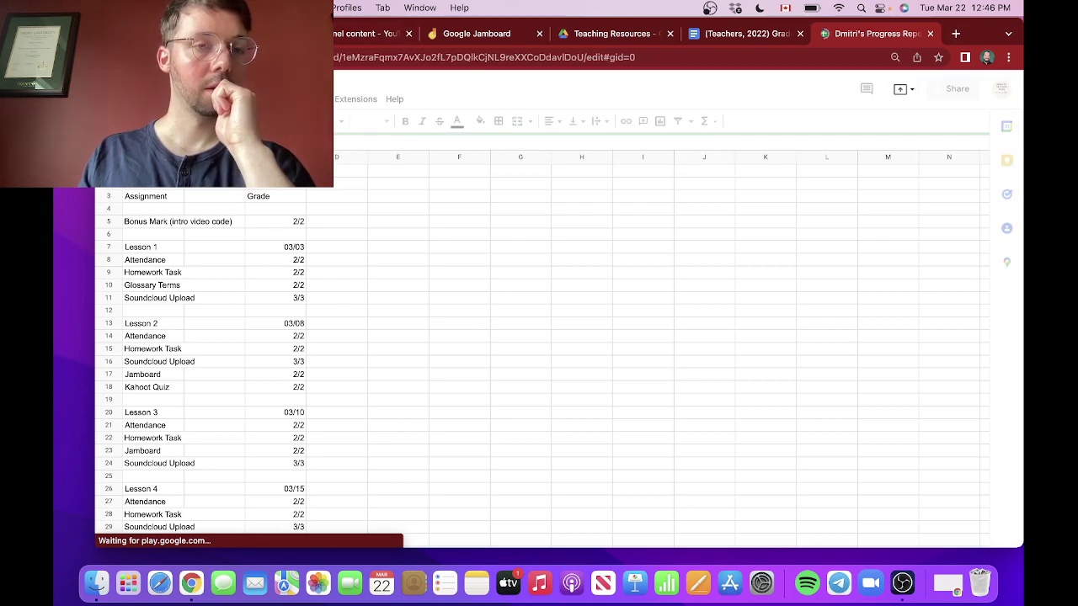
click(112, 89)
scroll(362, 286, down, 5)
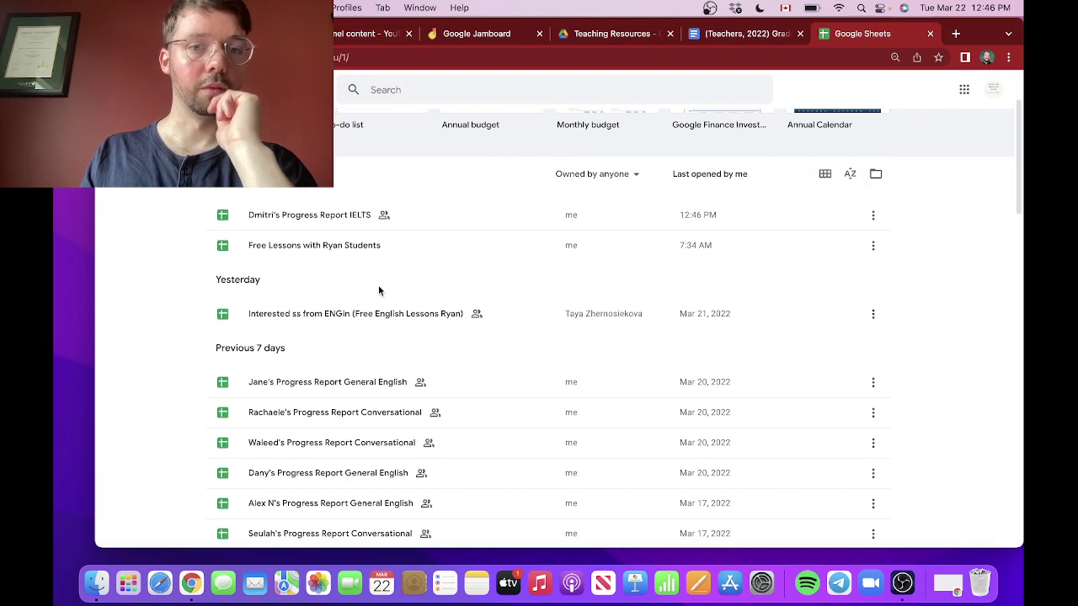
scroll(329, 254, down, 2)
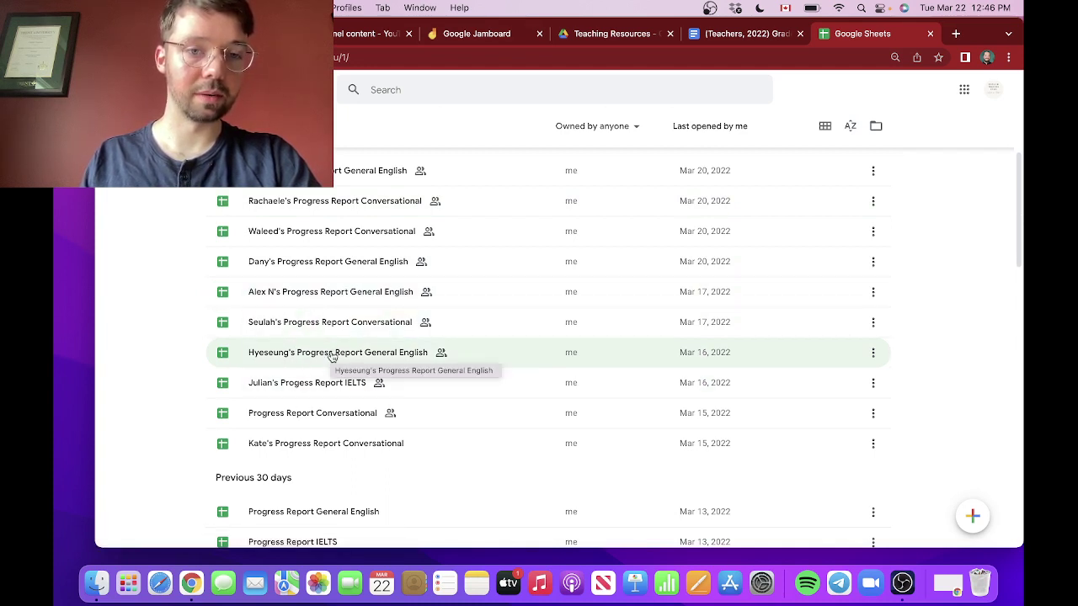
Step: Open the student's Progress Report Conversational full screen and review the Lesson 1–2 cells, including Jamboard Words
double_click(390, 234)
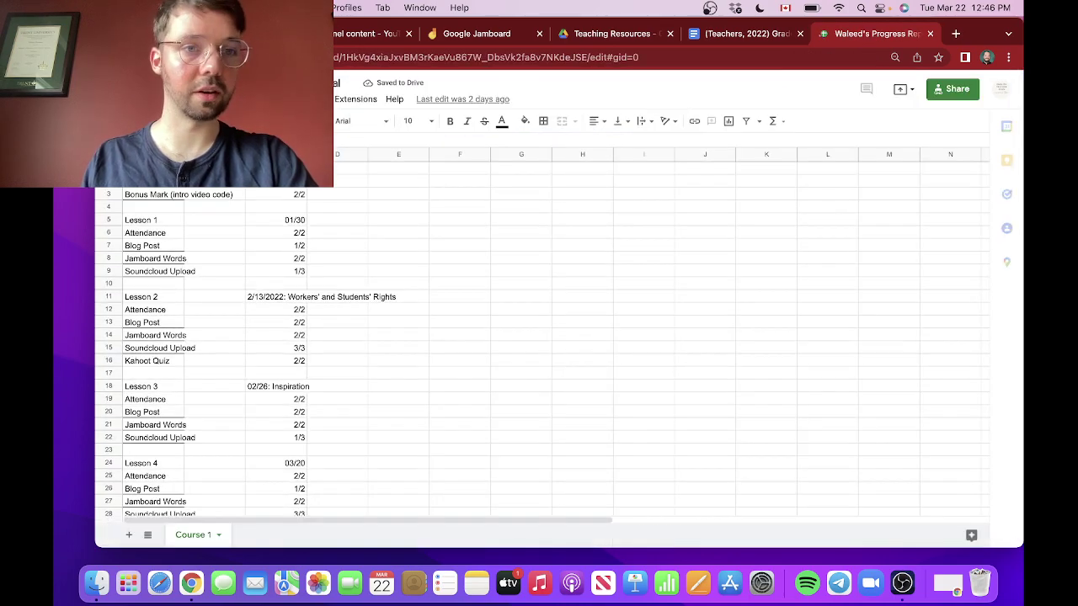
key(ctrl+super+f)
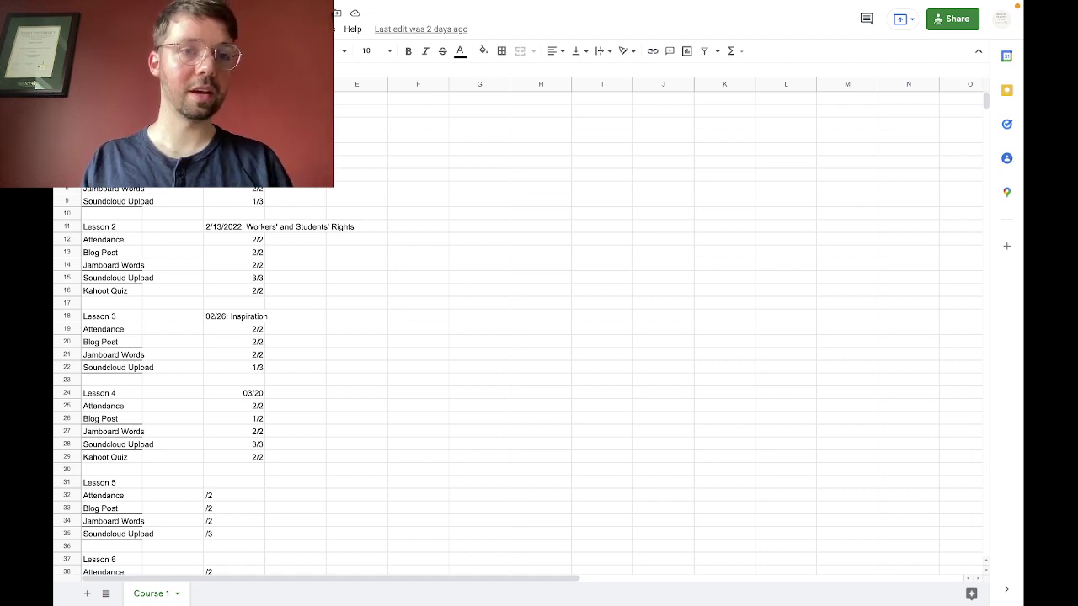
click(272, 231)
click(241, 234)
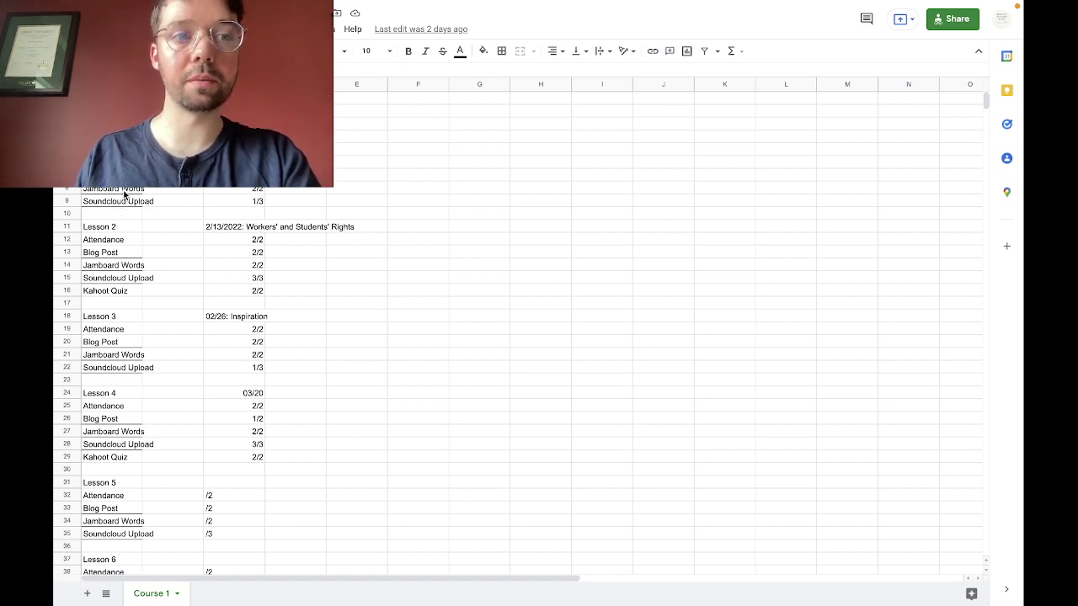
click(122, 192)
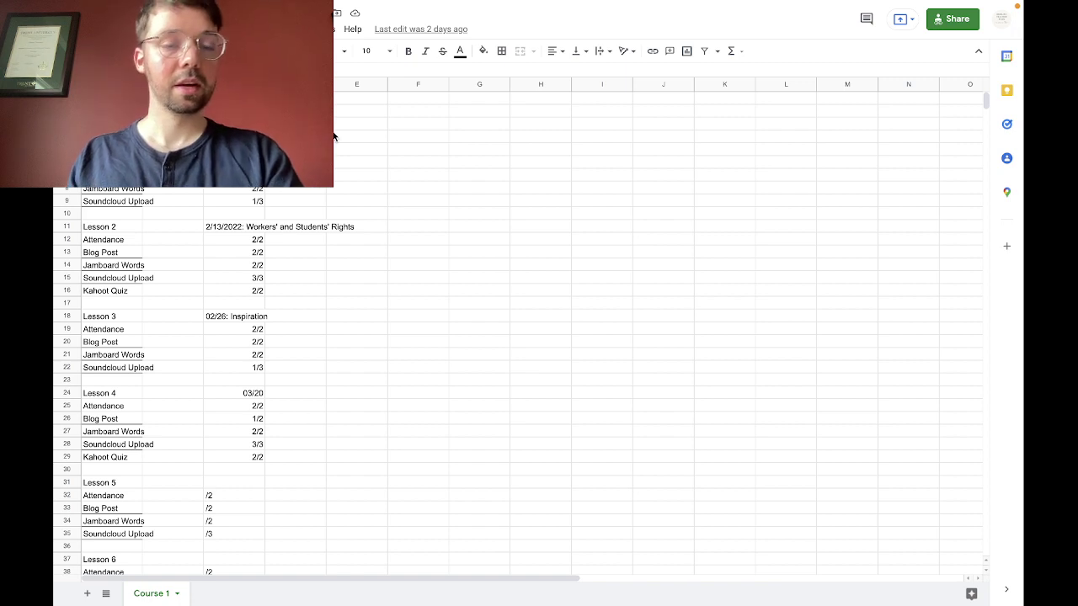
click(122, 193)
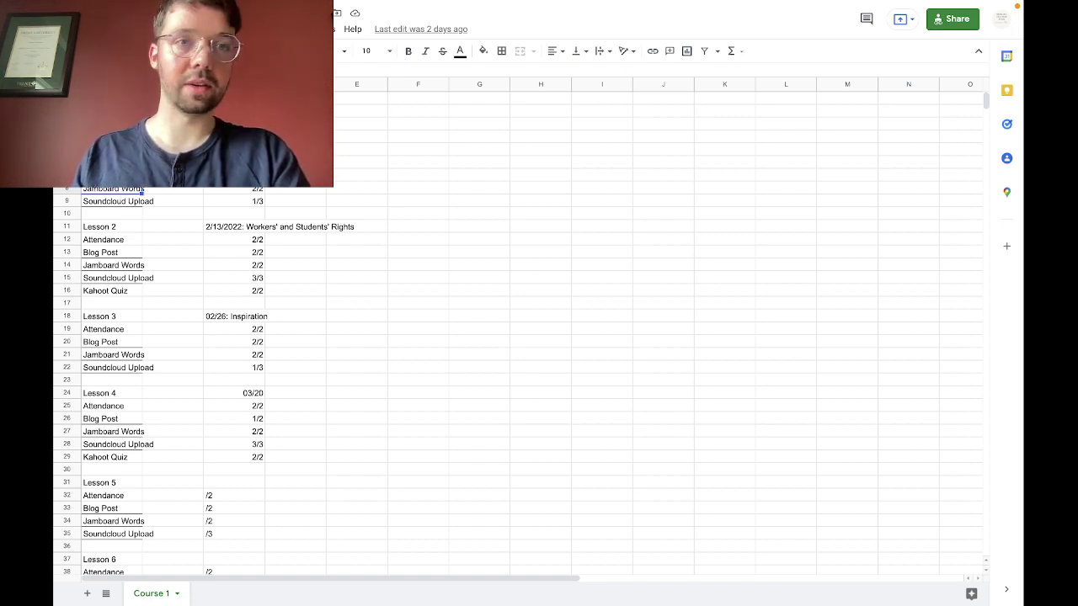
key(ctrl+super+f)
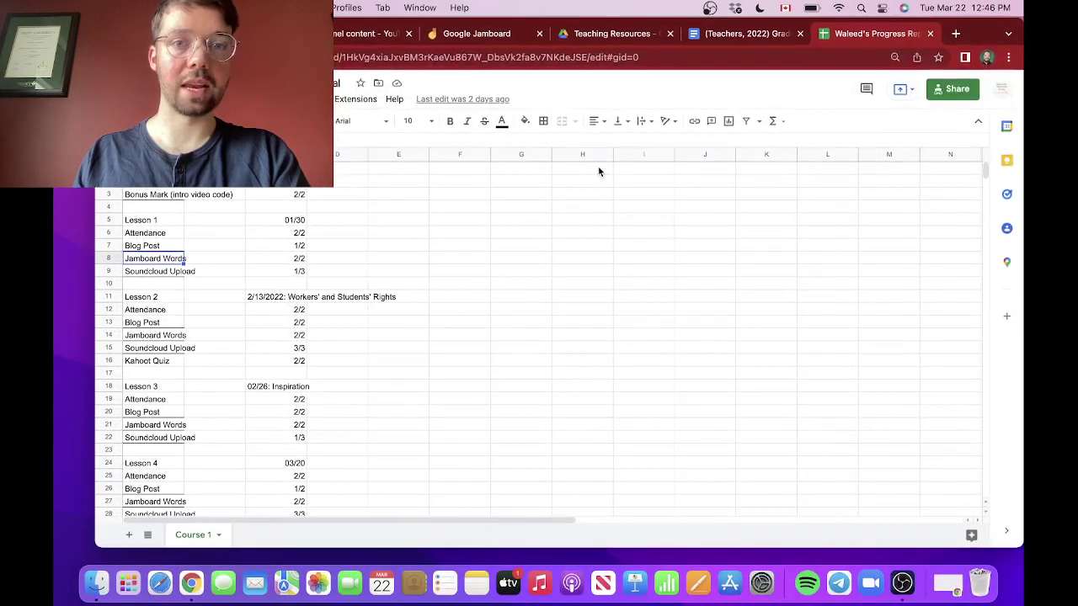
Step: Search the Jam files for a student's name and open that student's glossary jam
click(498, 36)
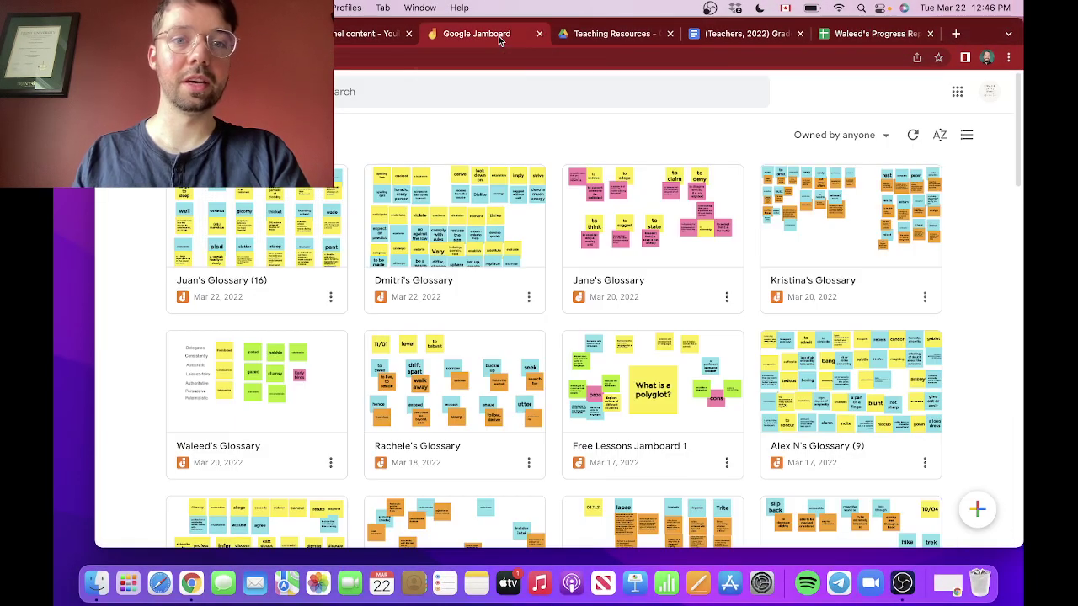
click(399, 91)
text(waleed)
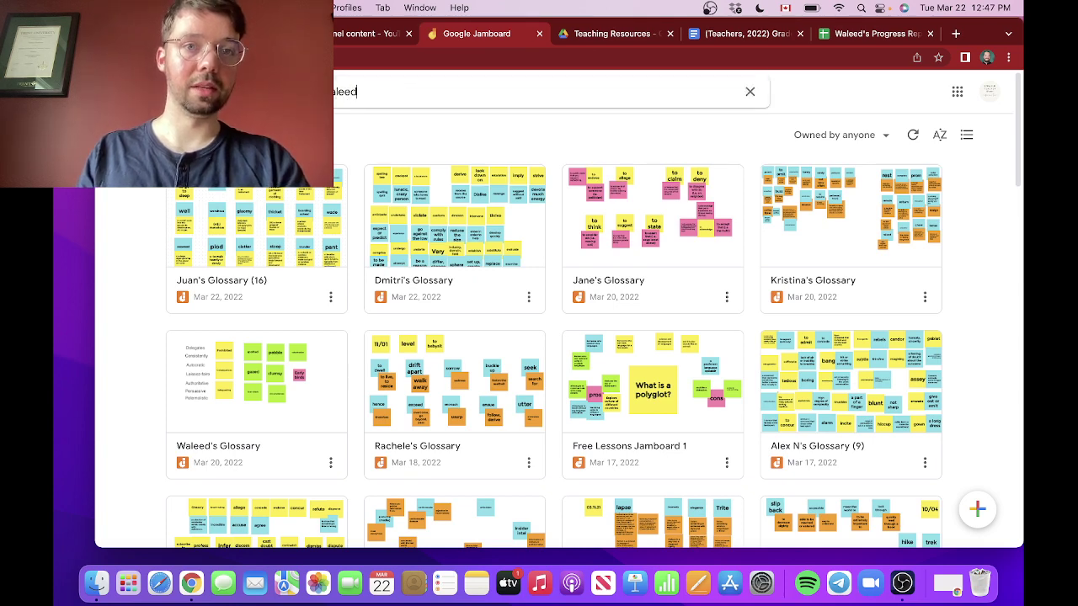
click(254, 209)
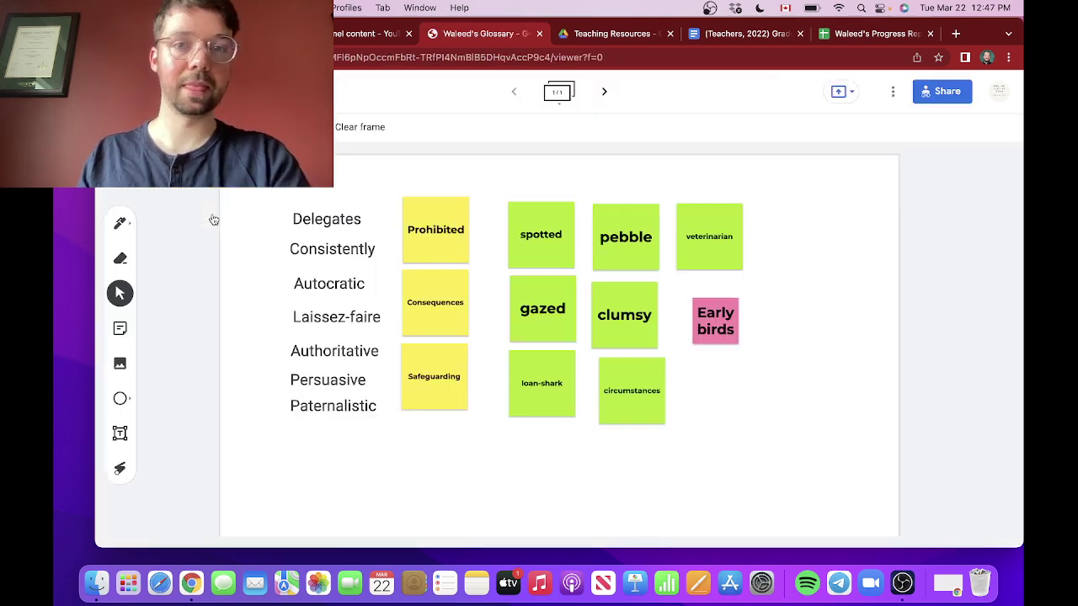
Step: Show the Prohibited, gazed and Early birds sticky notes, then return to the Jam files list
click(419, 240)
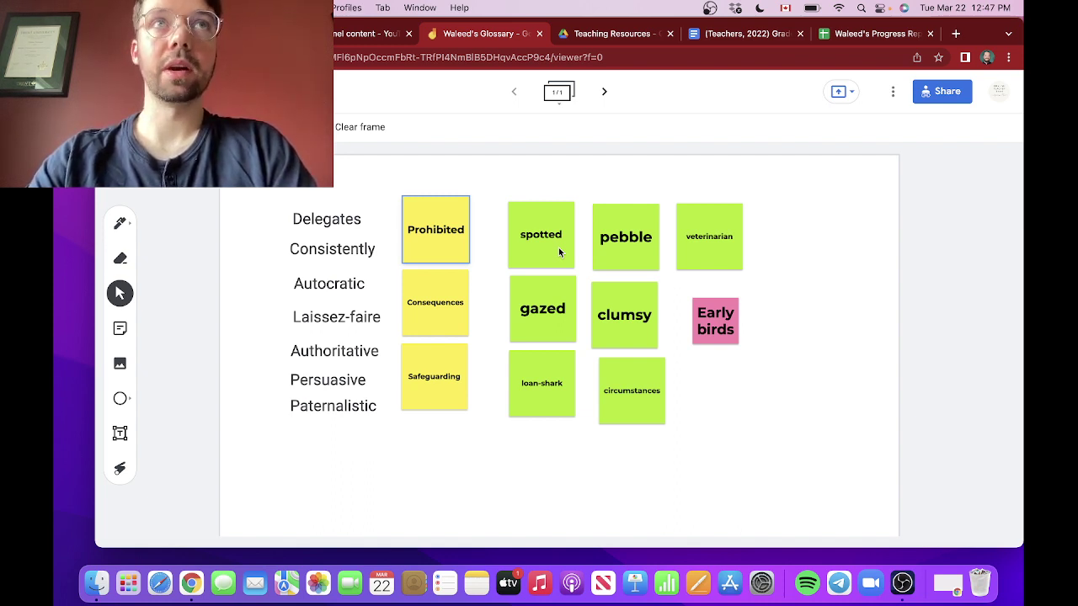
click(549, 314)
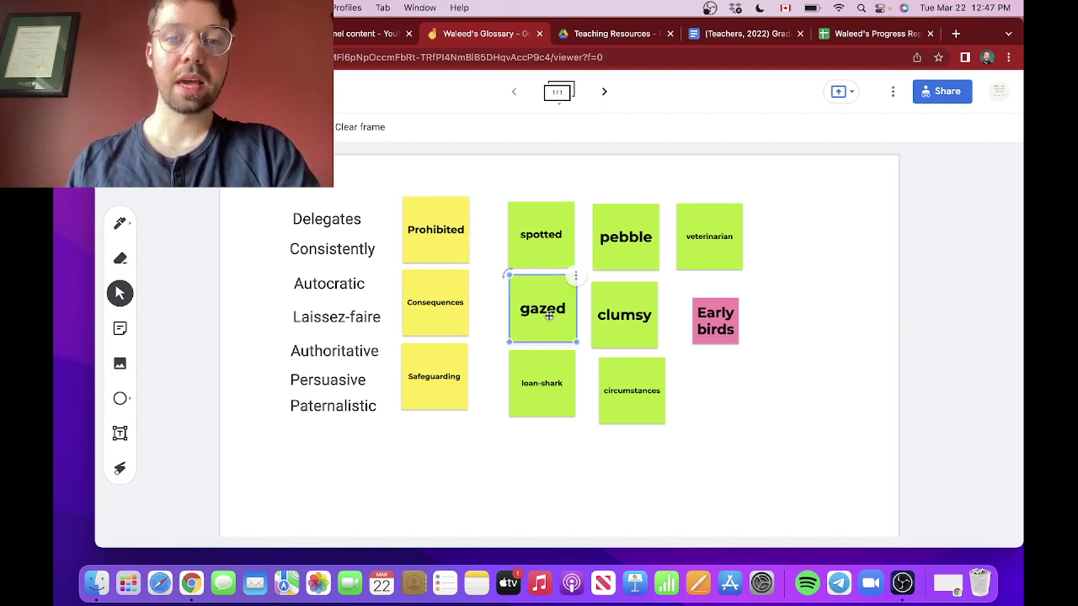
click(592, 314)
click(553, 311)
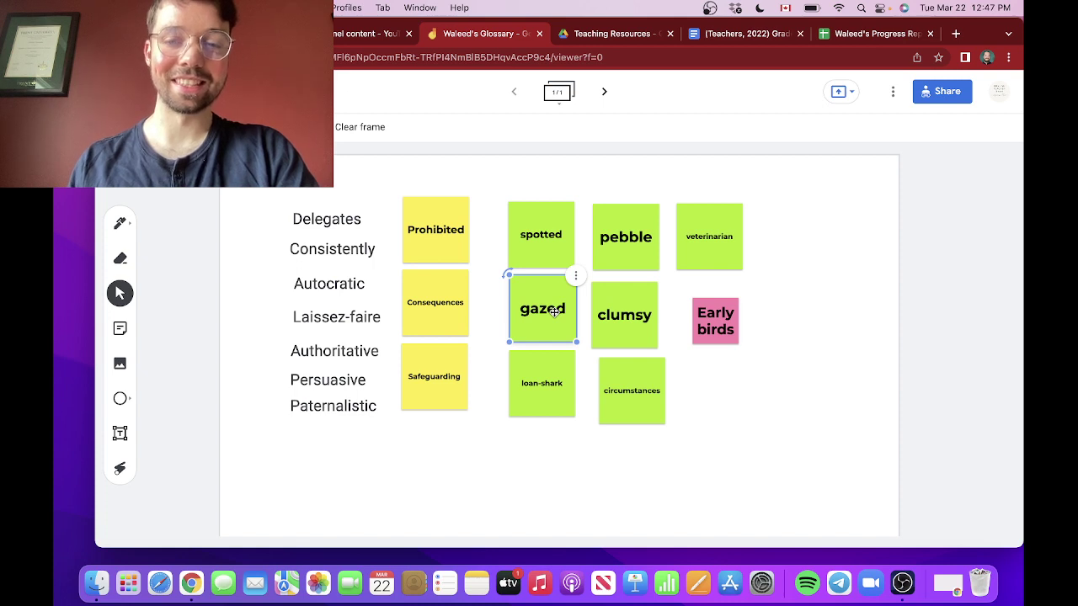
click(714, 353)
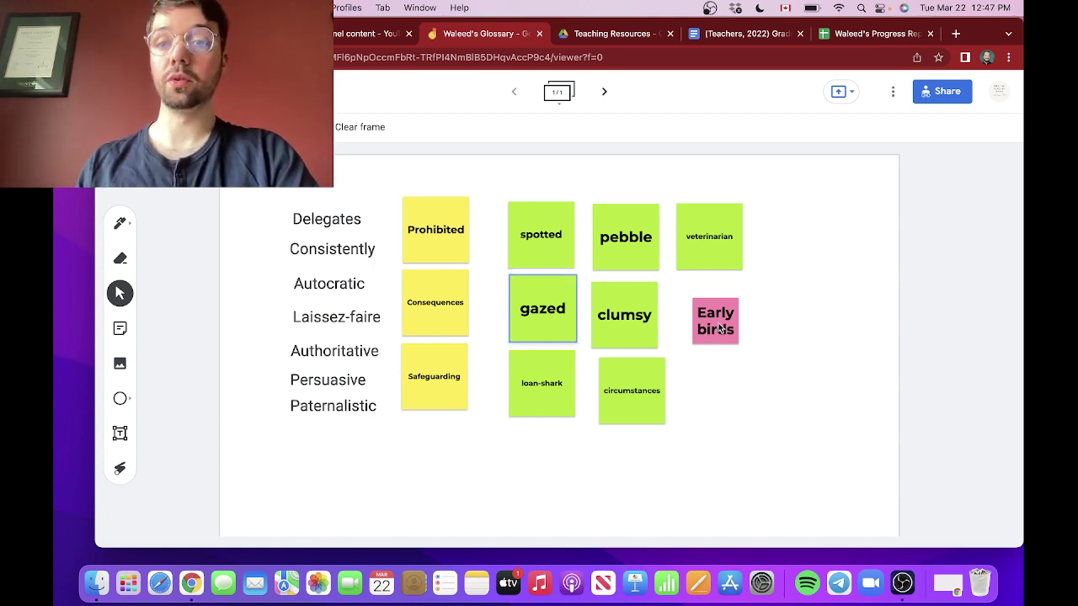
click(718, 328)
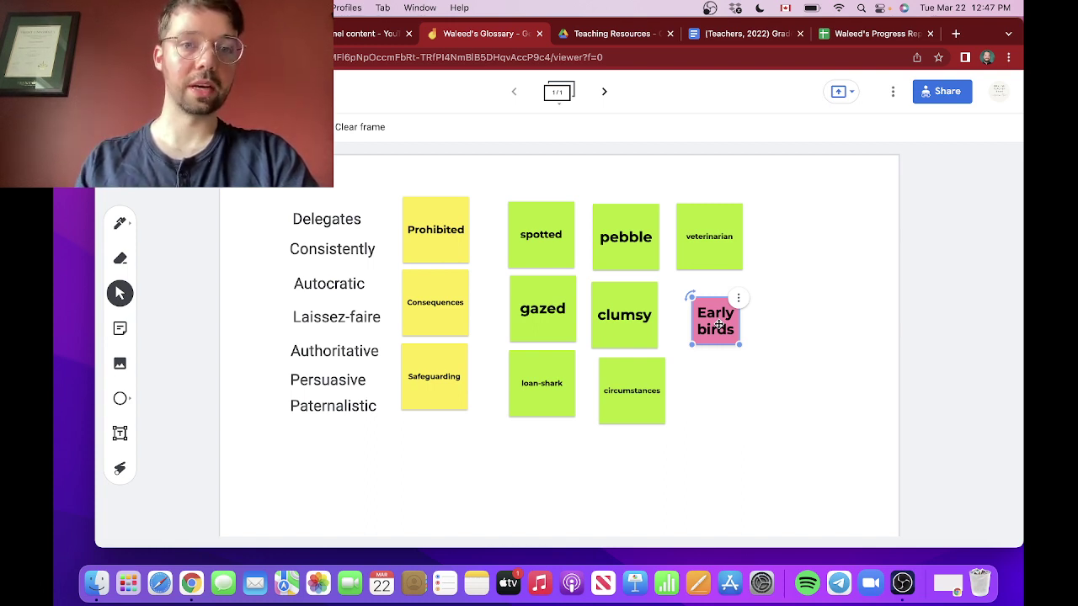
click(519, 132)
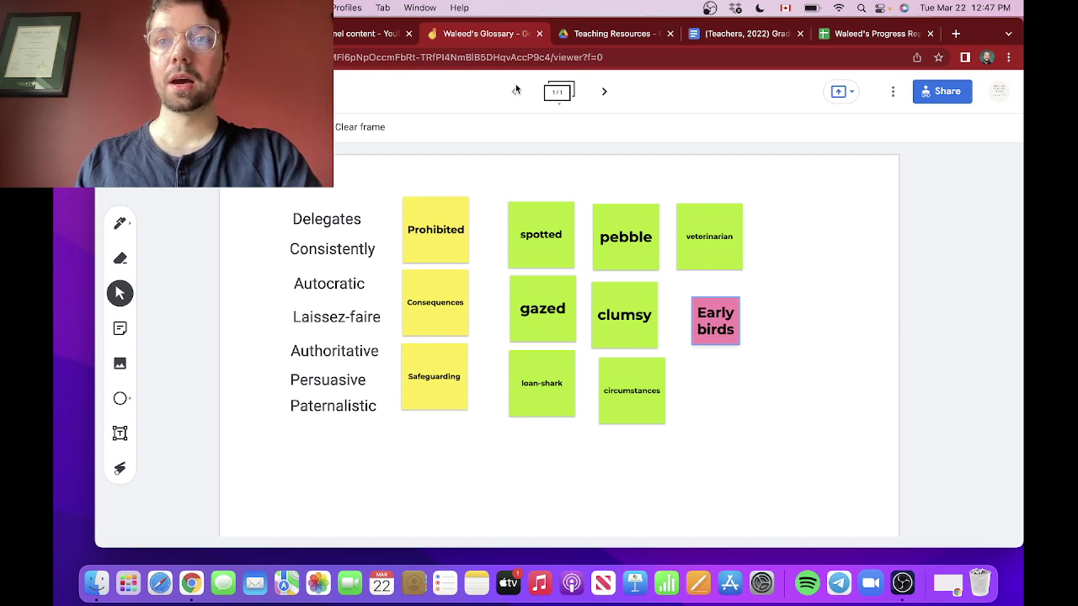
click(122, 91)
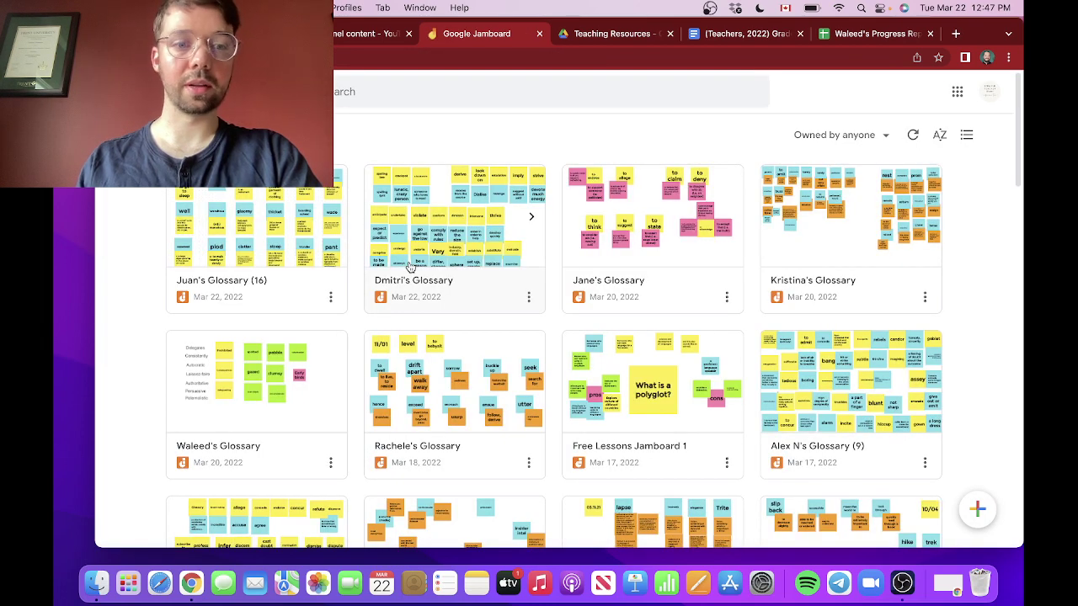
Step: Open the Free Lessons Jamboard 1 board from the grid and display it full screen
scroll(410, 266, down, 3)
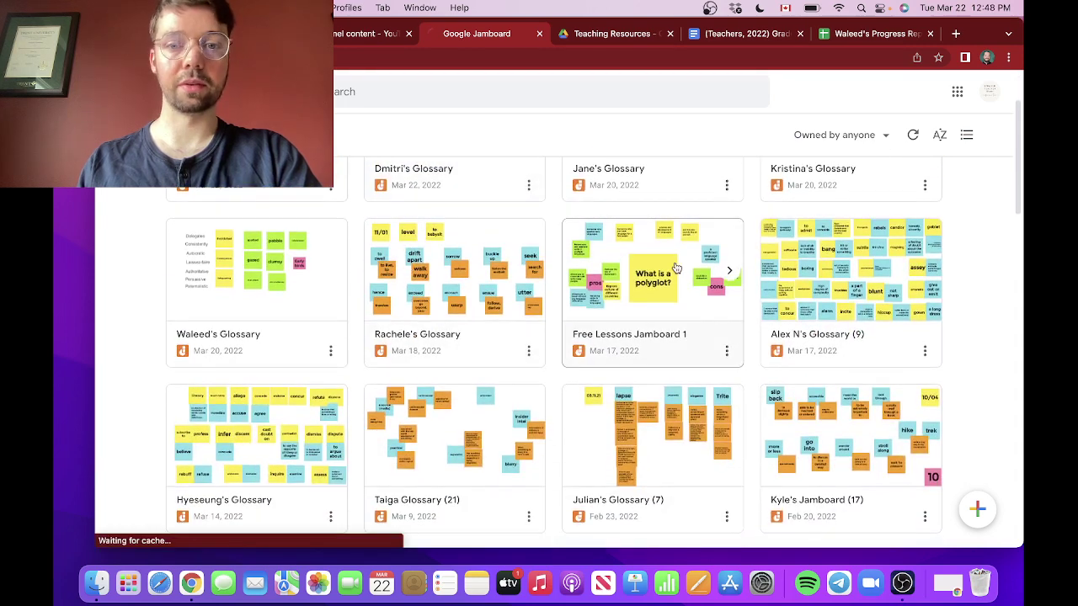
click(675, 268)
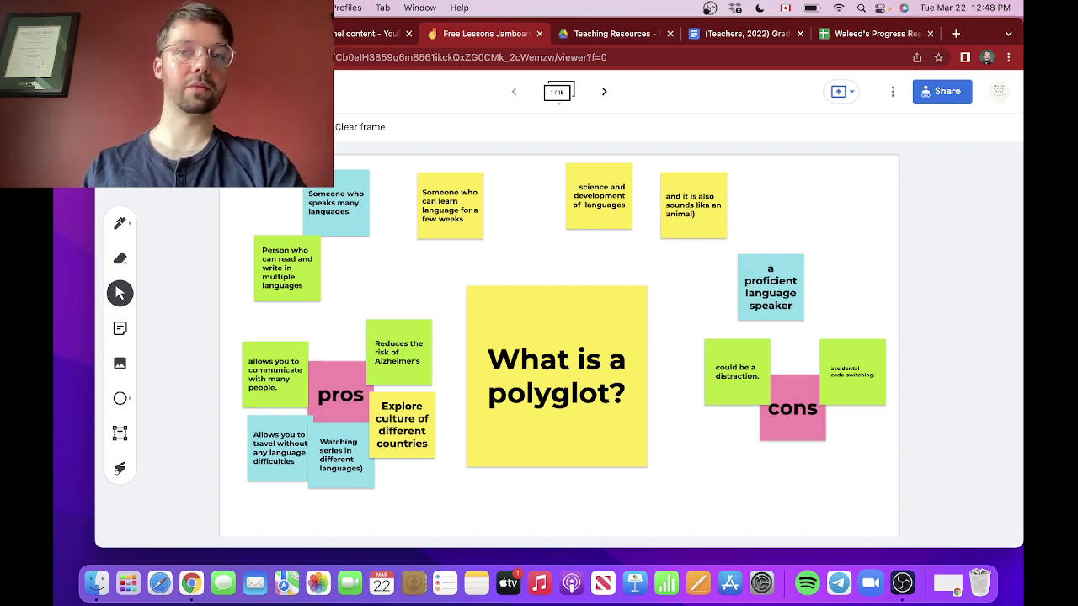
key(ctrl+super+f)
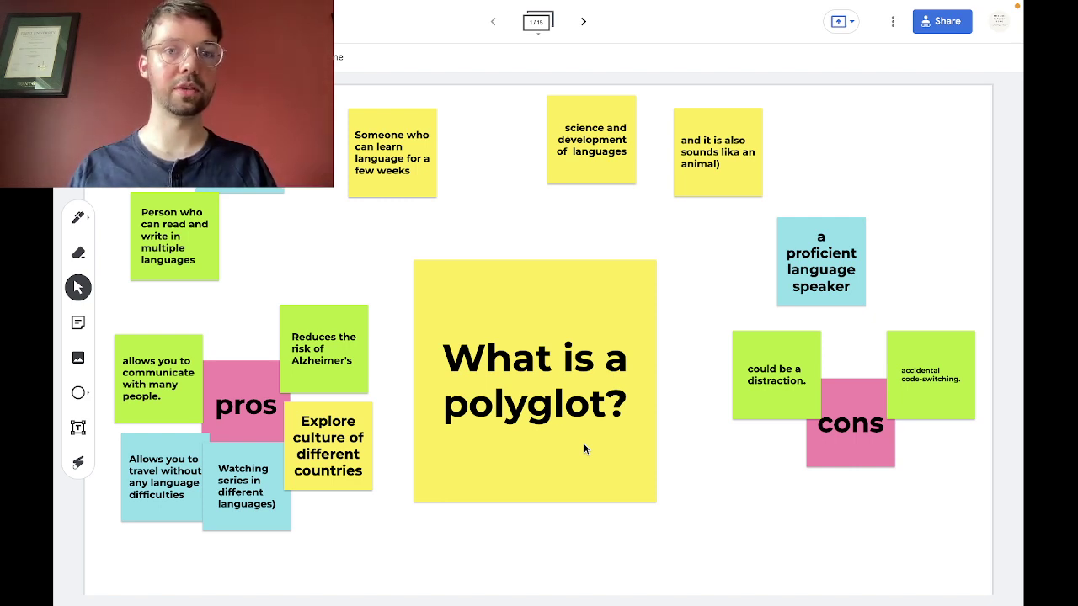
click(943, 21)
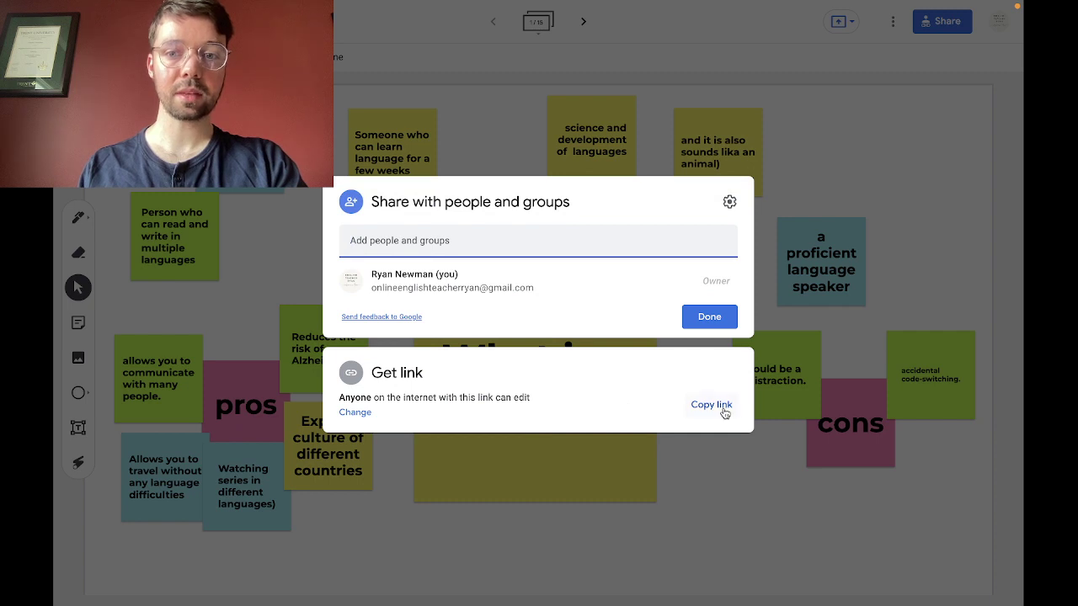
click(780, 147)
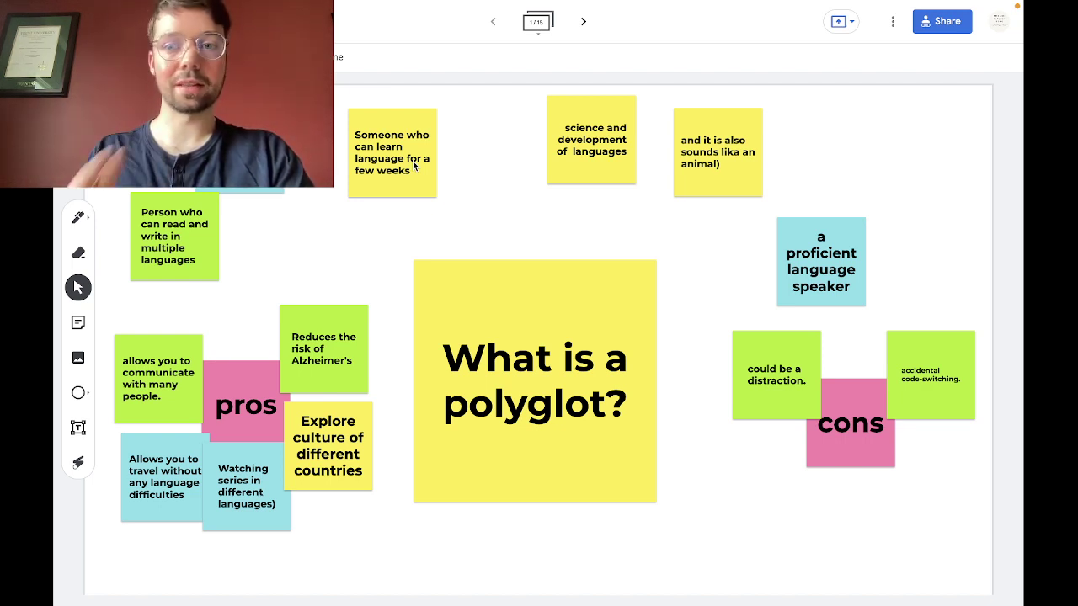
Step: Highlight the pros and cons sticky notes, then advance to the New Expressions frame
click(228, 426)
click(858, 411)
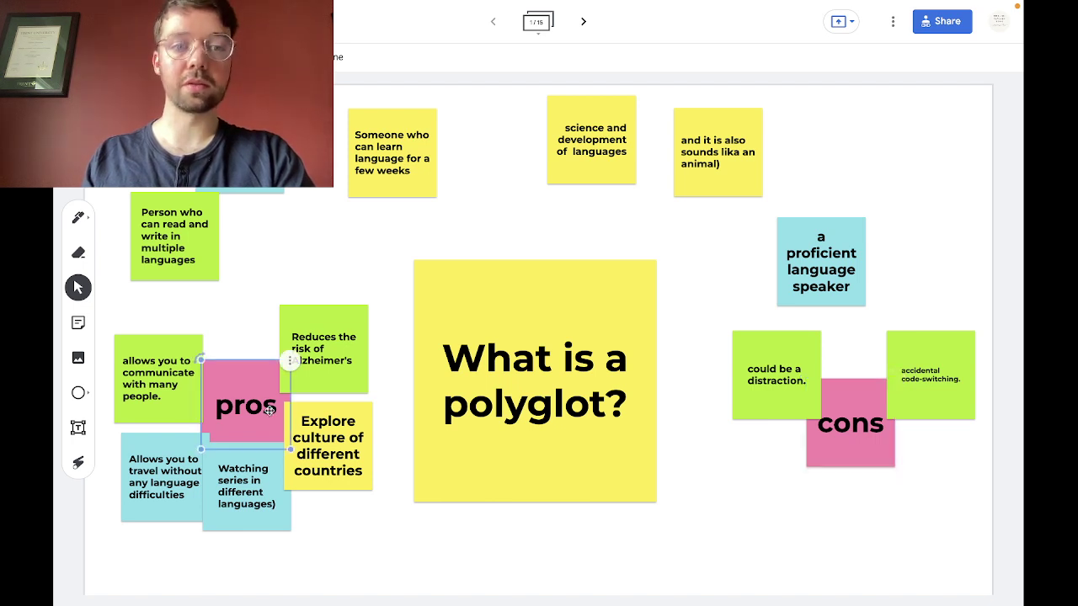
click(875, 433)
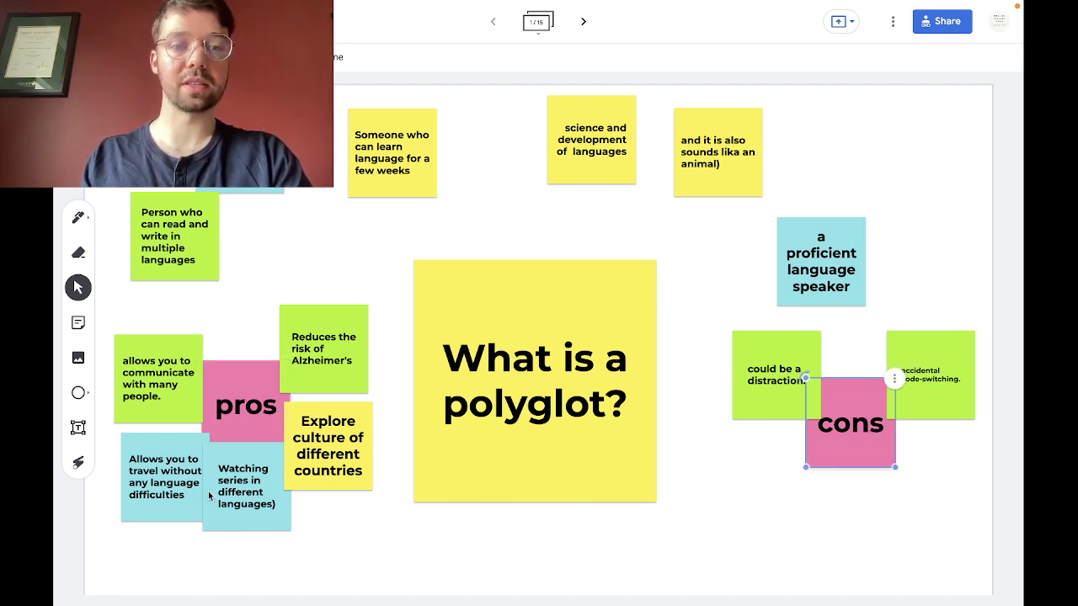
click(704, 445)
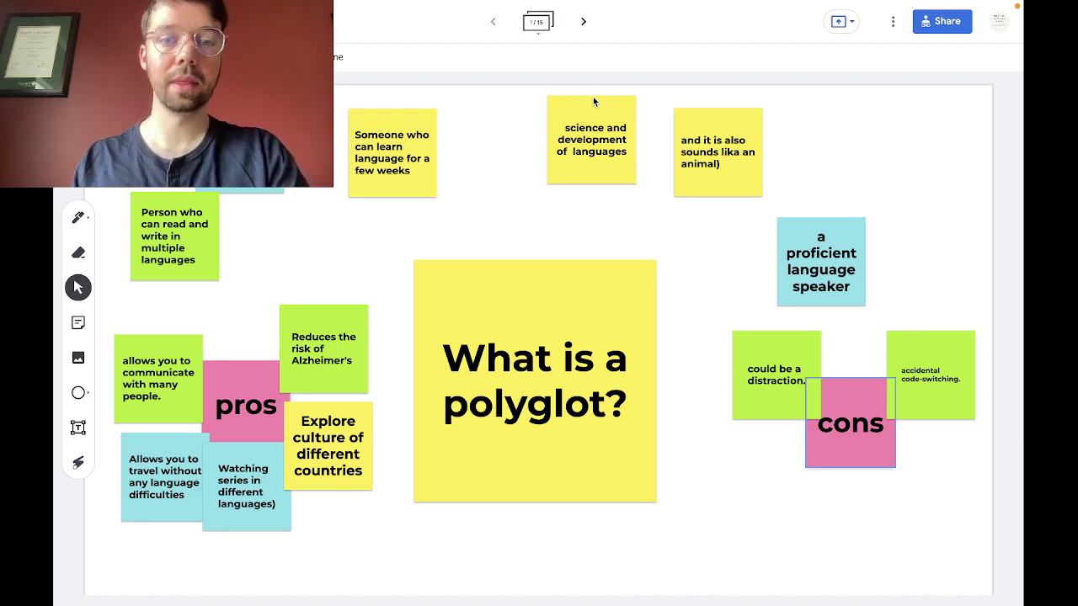
click(582, 22)
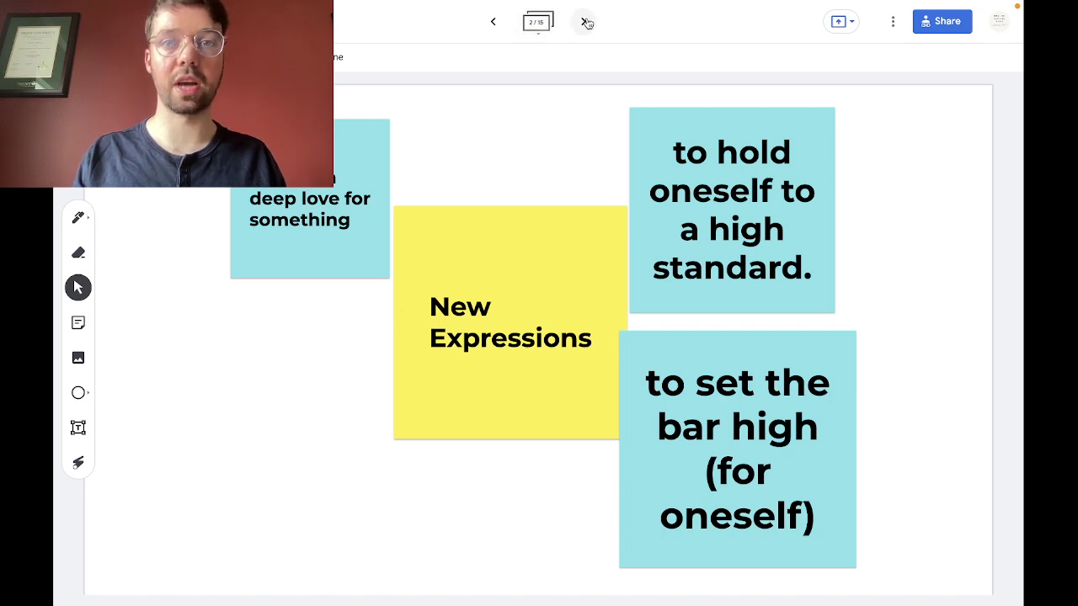
Step: Step past the minimalism and Glossary frames to frame 5 of 15, then exit full screen
click(584, 21)
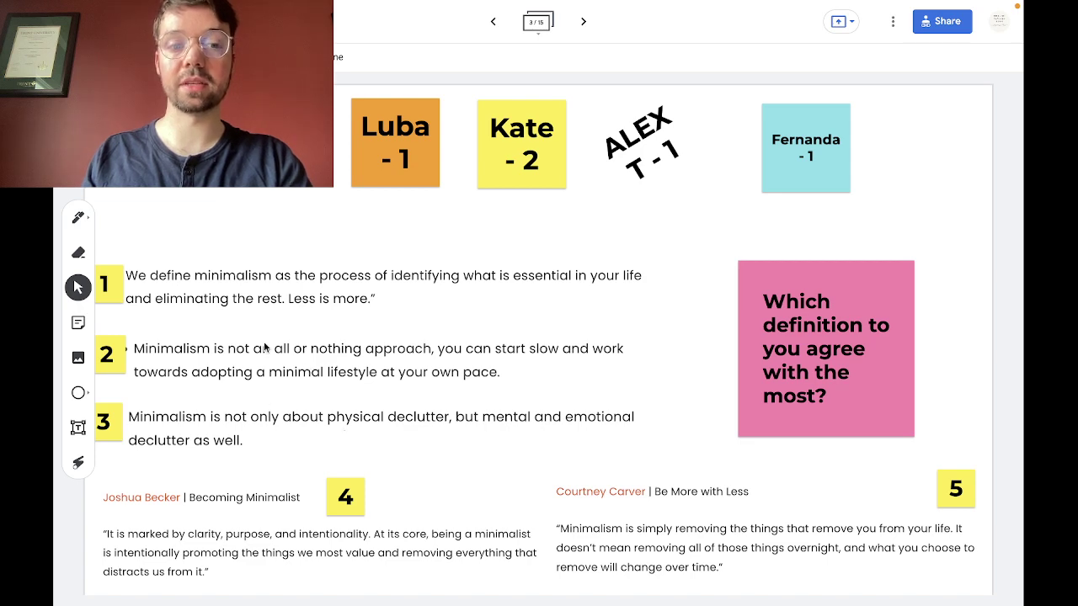
click(595, 20)
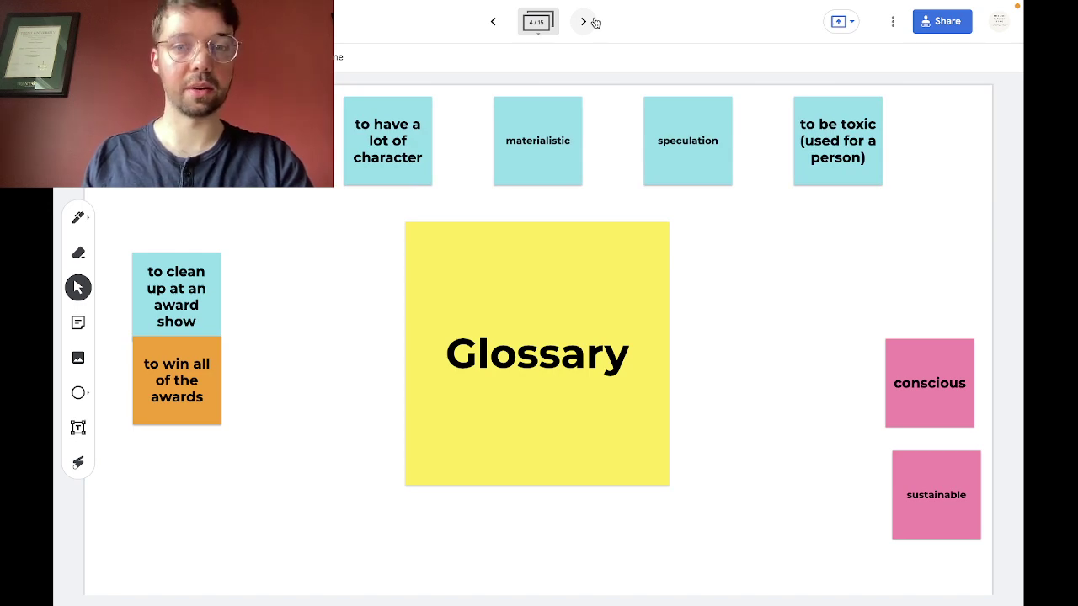
click(594, 22)
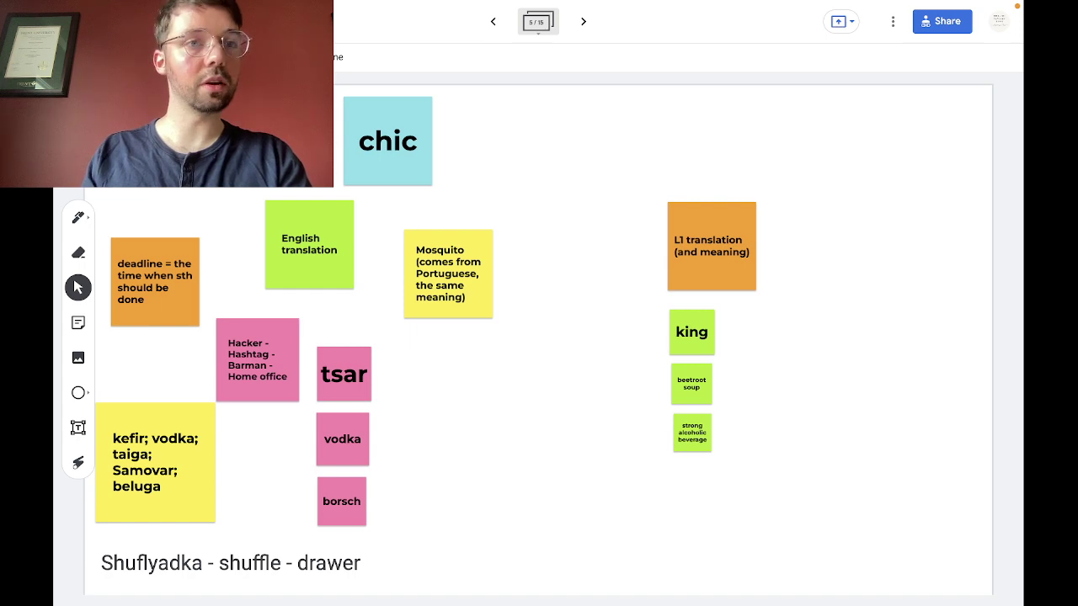
key(ctrl+super+f)
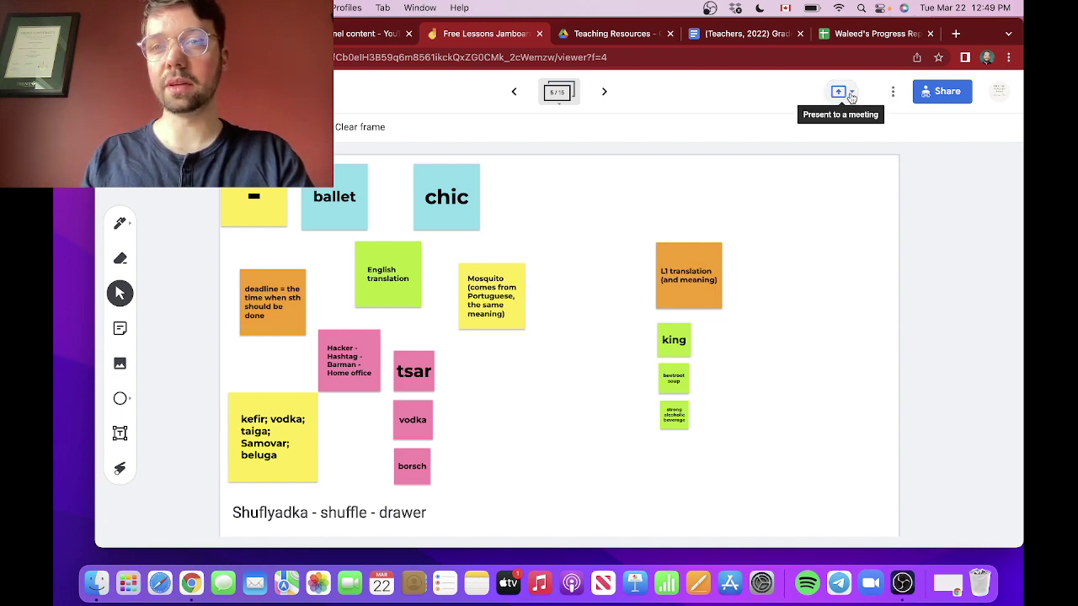
click(893, 92)
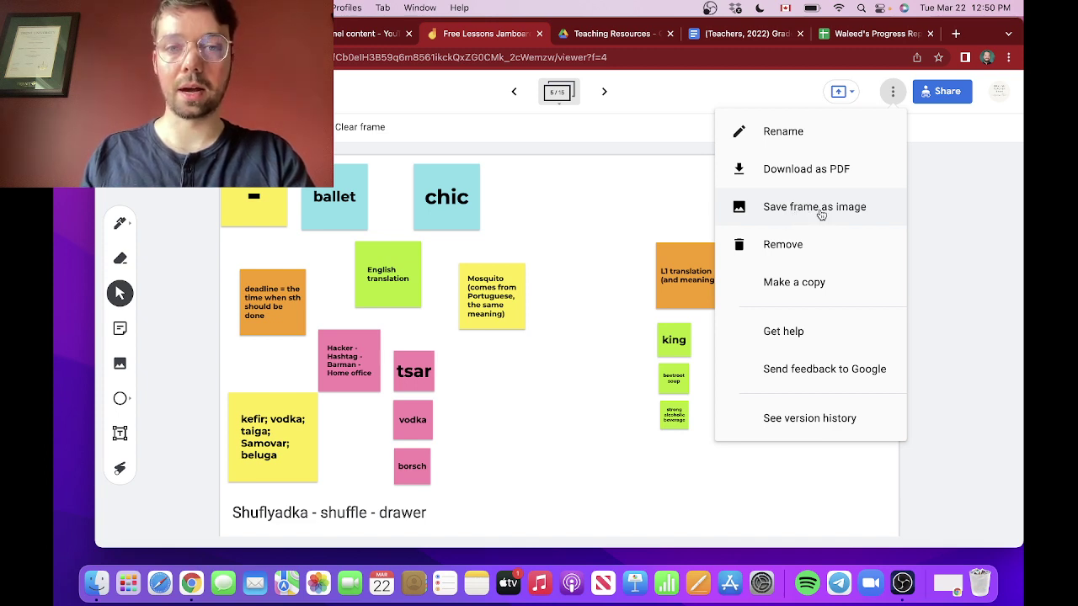
click(968, 362)
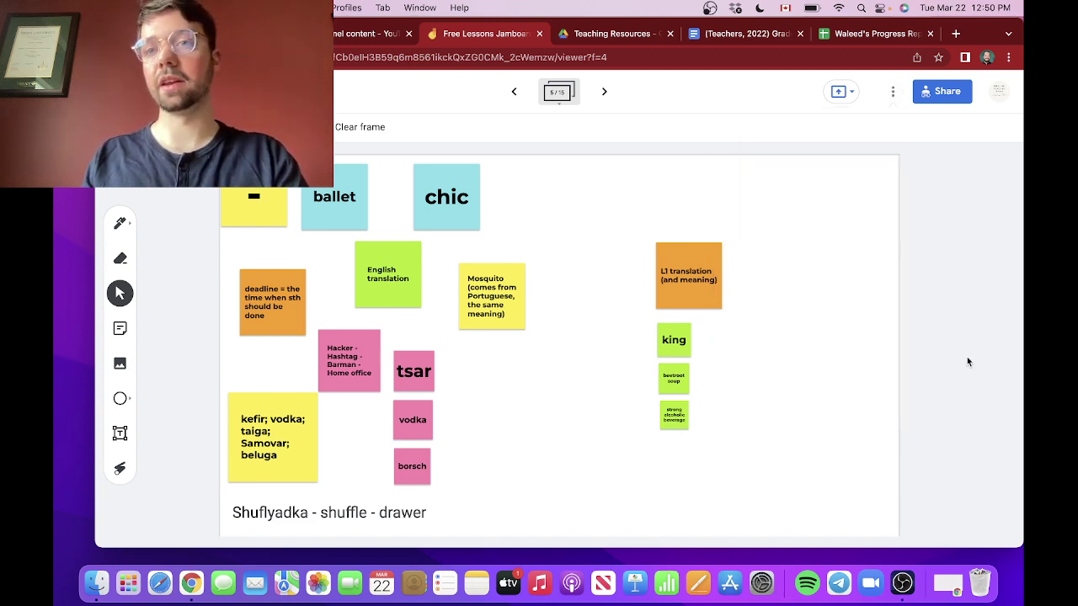
click(894, 94)
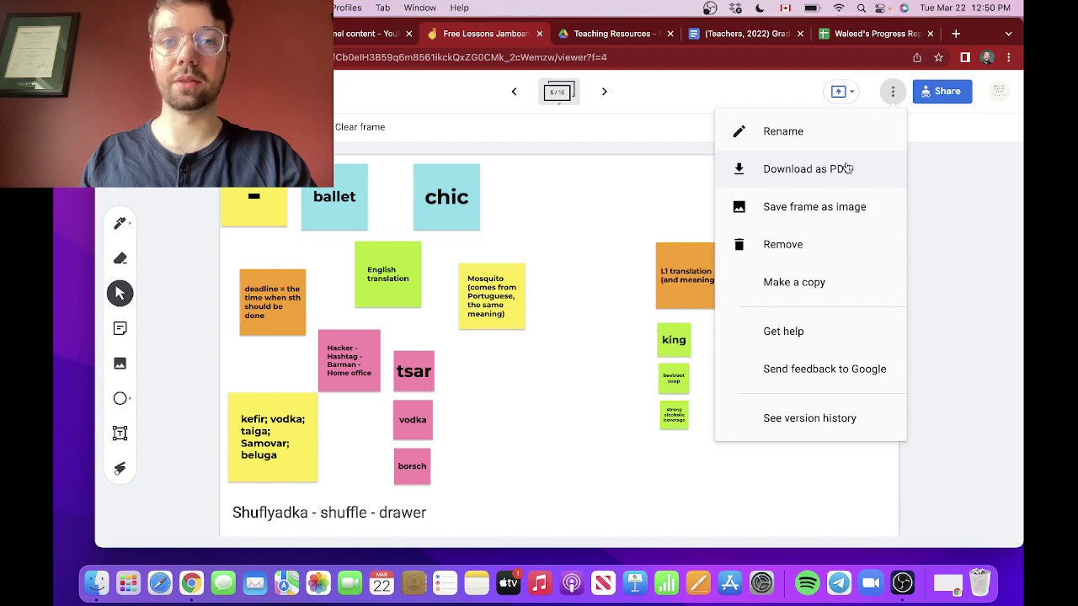
click(642, 225)
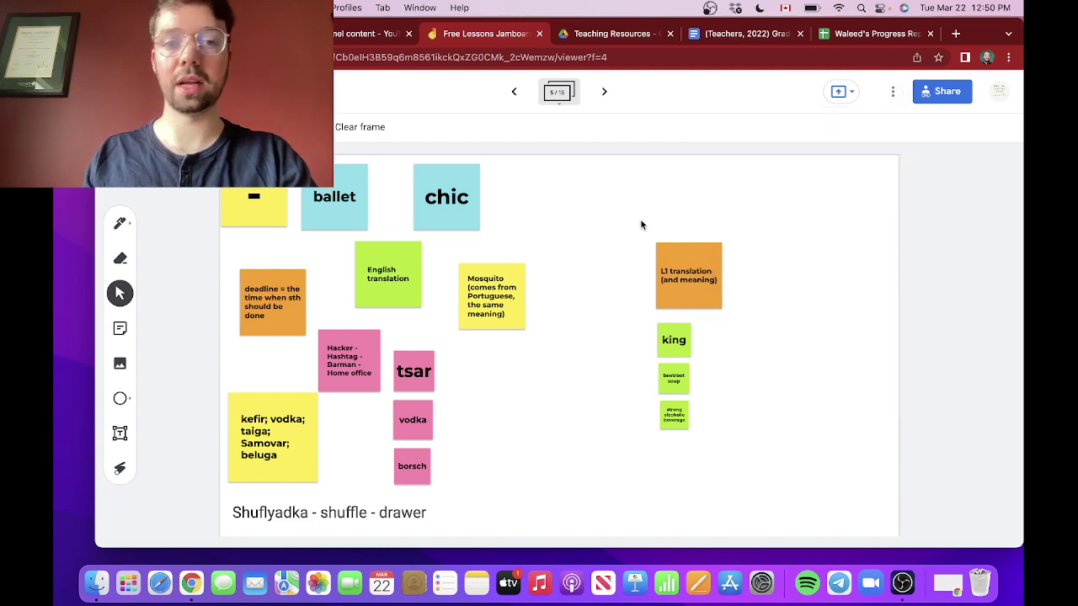